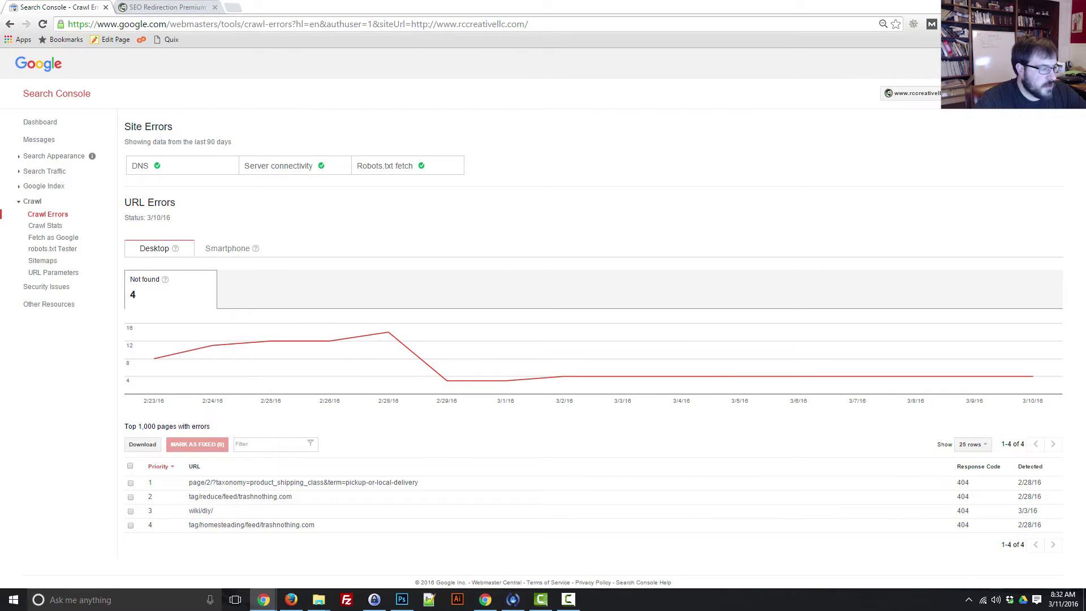
Step: Download the desktop Not found URL errors list in CSV format
{"action": "left_click", "coordinate": [141, 444]}
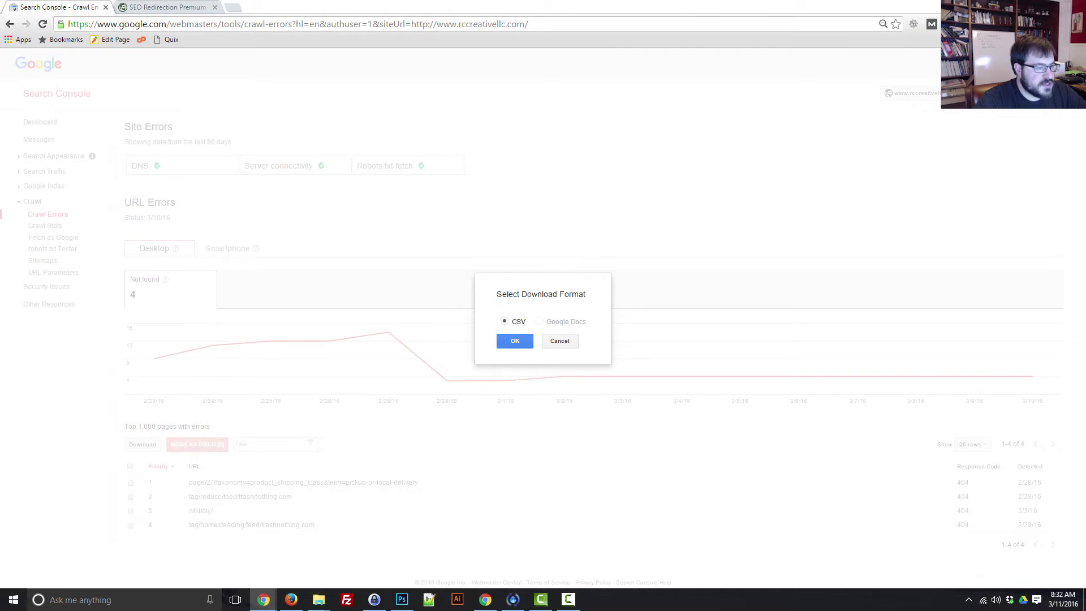
{"action": "left_click", "coordinate": [504, 321]}
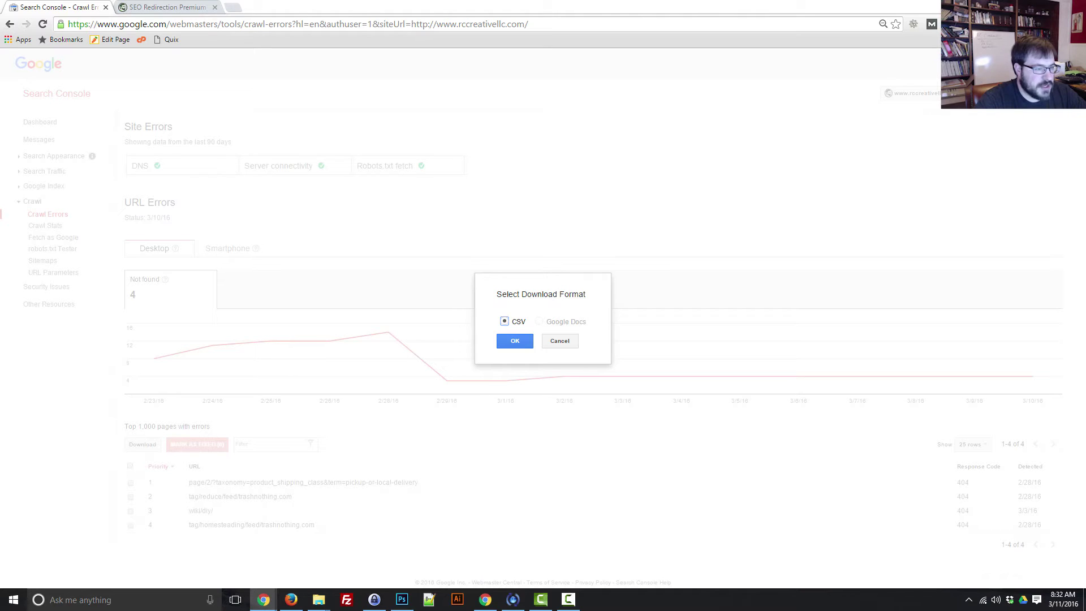
{"action": "triple_click", "coordinate": [539, 321]}
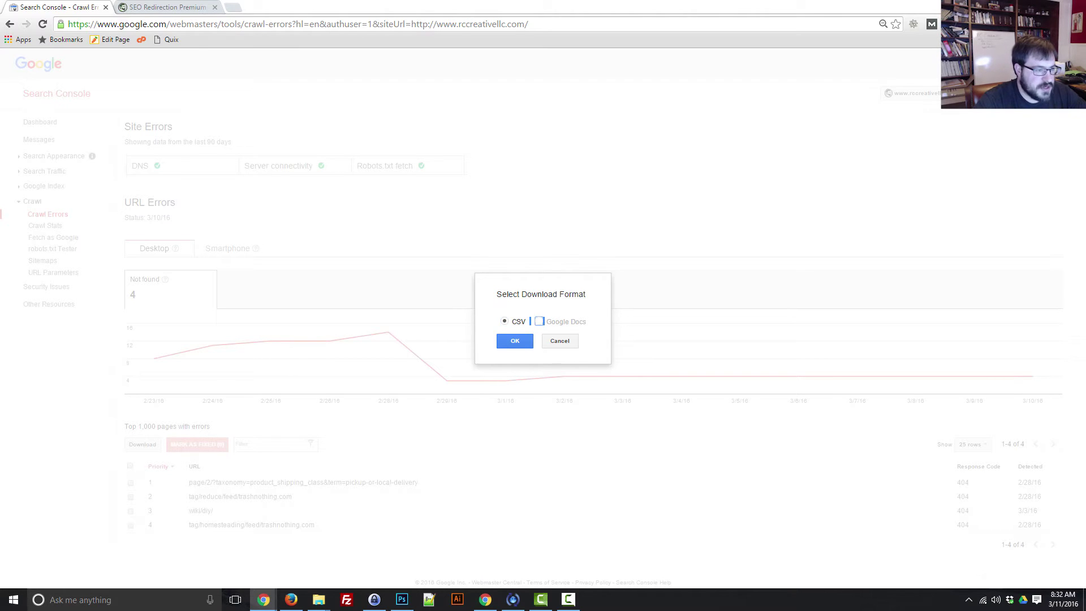
{"action": "left_click", "coordinate": [512, 322]}
{"action": "left_click", "coordinate": [515, 341]}
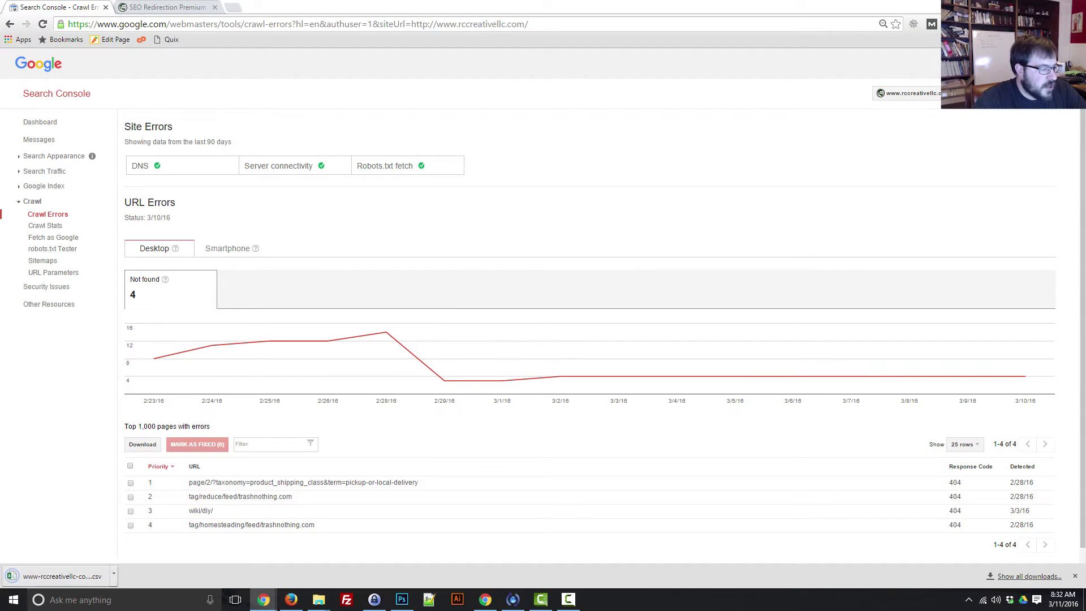
Step: Open the downloaded crawl errors CSV in a maximized Excel window and widen columns A through D
{"action": "left_click", "coordinate": [114, 574]}
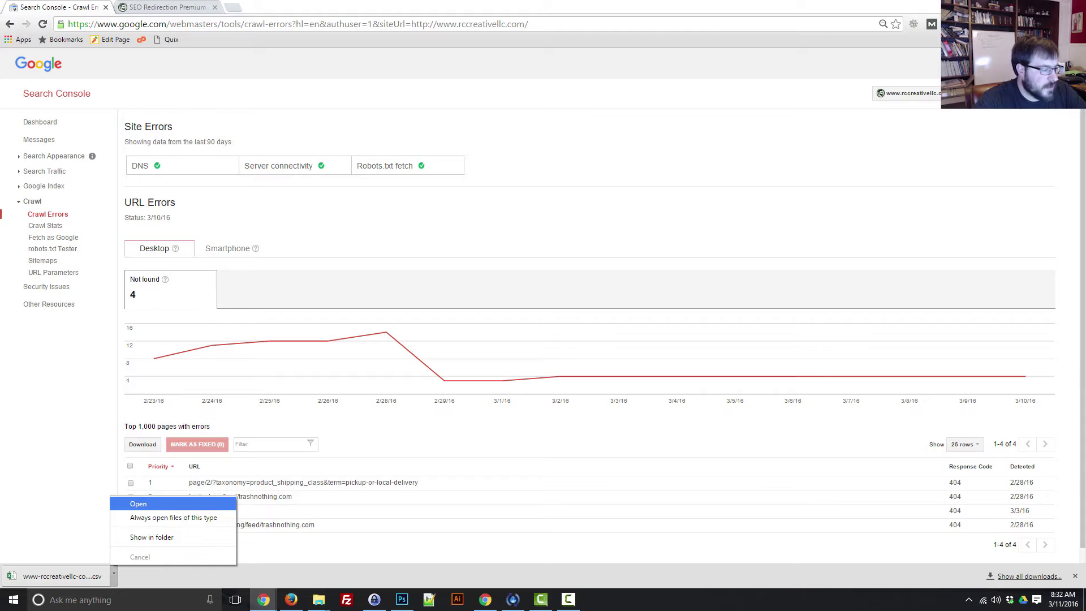
{"action": "left_click", "coordinate": [138, 503]}
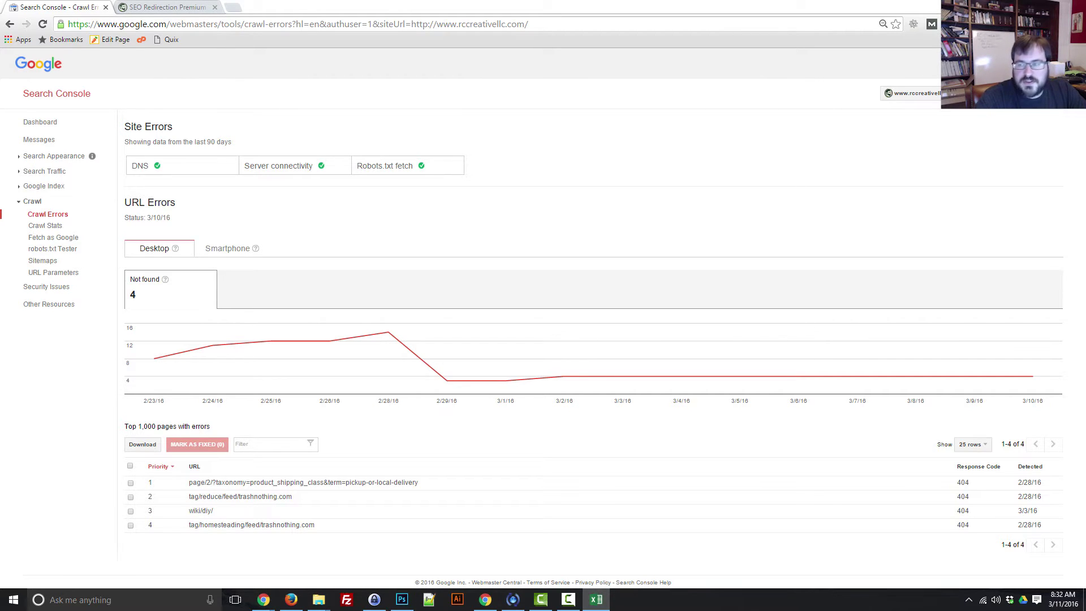
{"action": "left_click_drag", "start_coordinate": [1085, 55], "coordinate": [494, 60]}
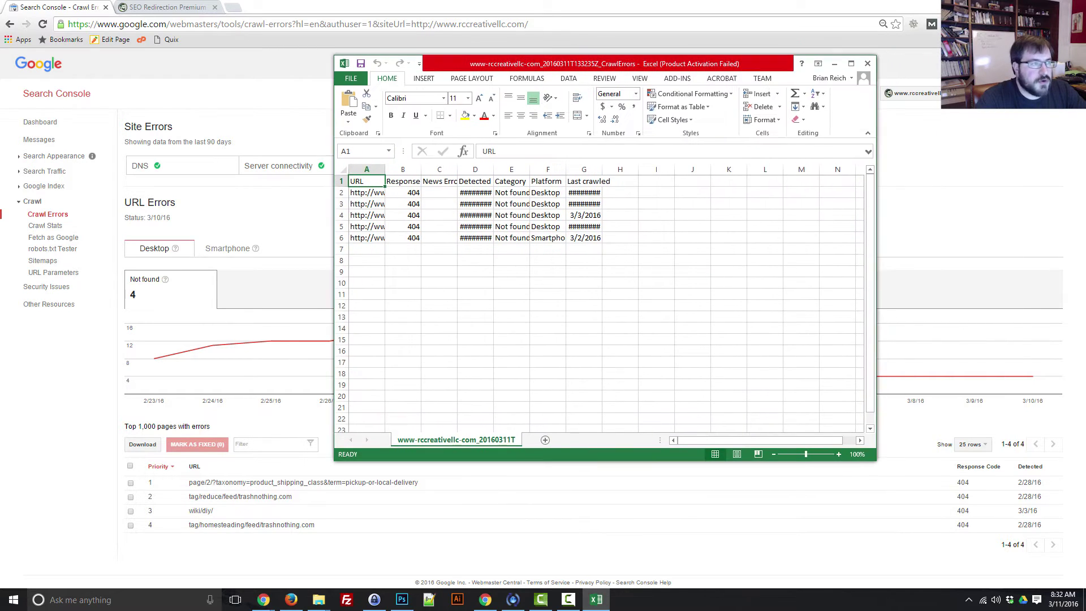
{"action": "double_click", "coordinate": [495, 60]}
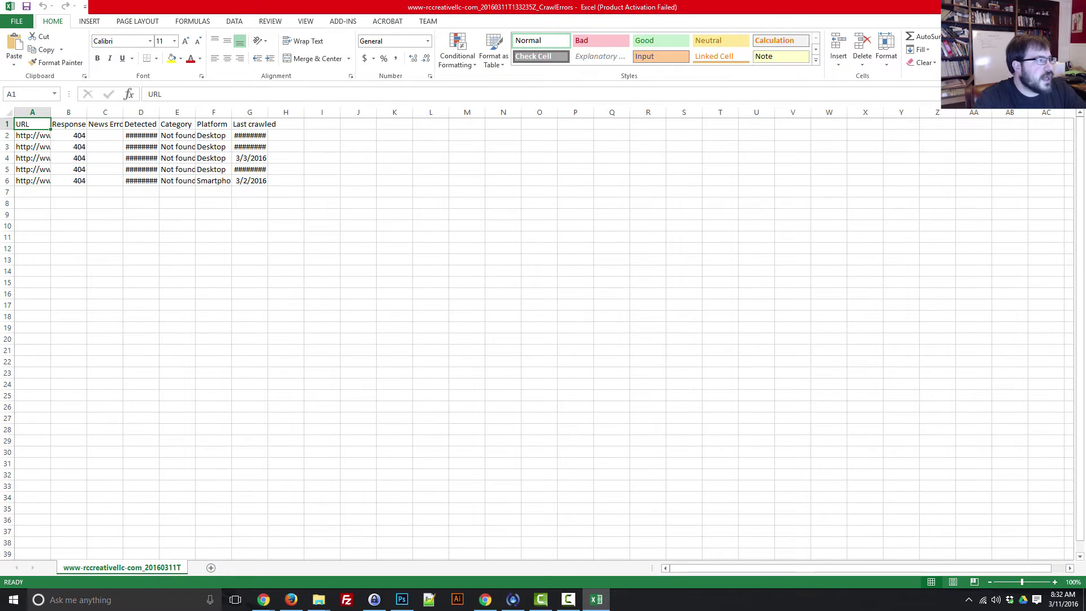
{"action": "left_click_drag", "start_coordinate": [50, 112], "coordinate": [416, 112]}
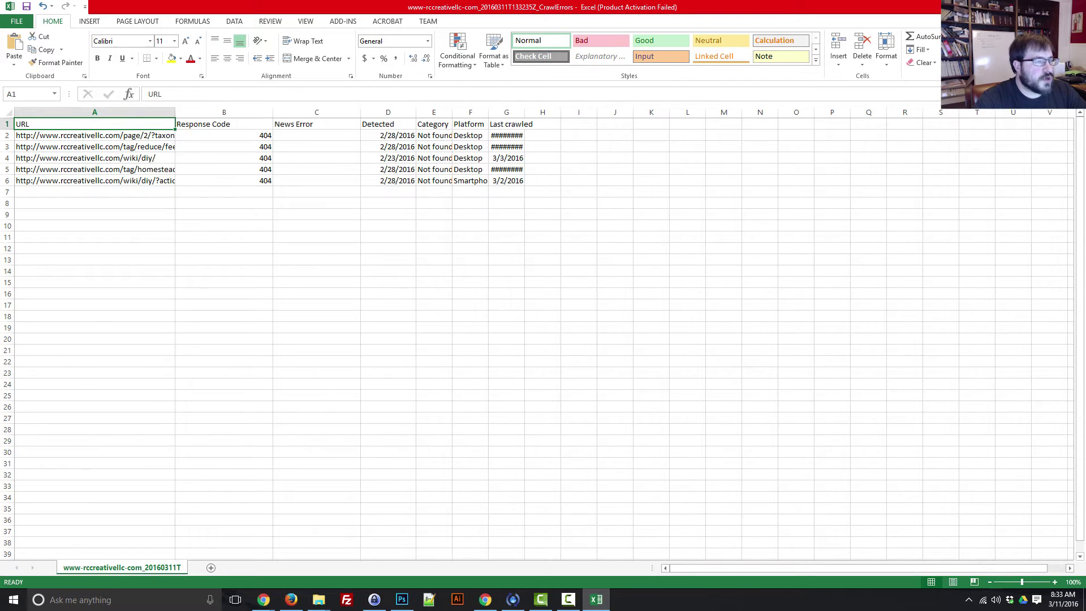
Step: Switch to Chrome and open the Import Redirects help article from the SEO Redirection Premium plugin's Export/Import page
{"action": "key", "text": "alt+Tab"}
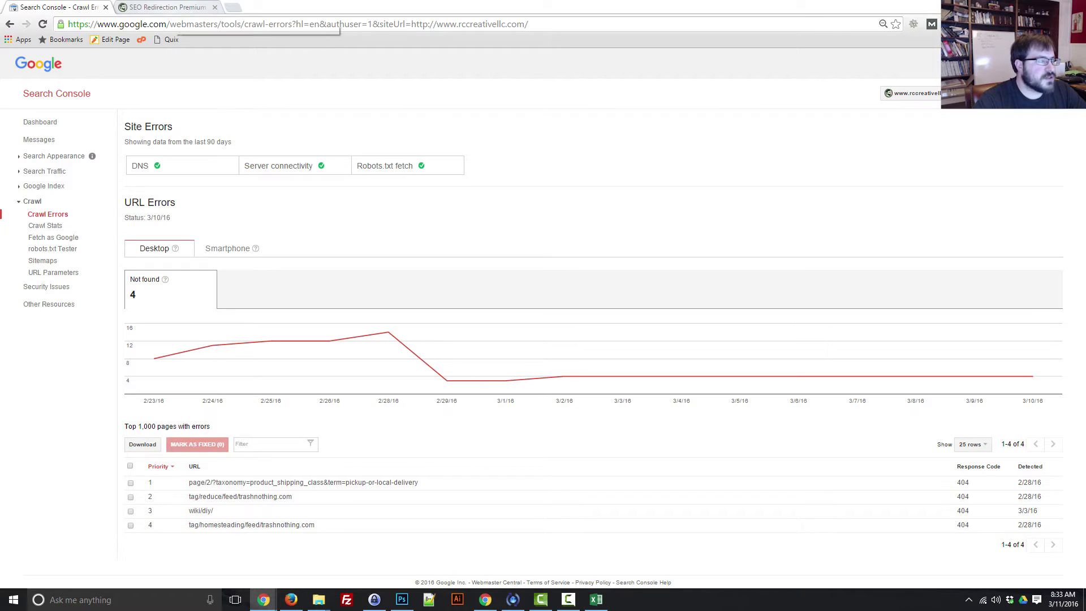
{"action": "left_click", "coordinate": [165, 7]}
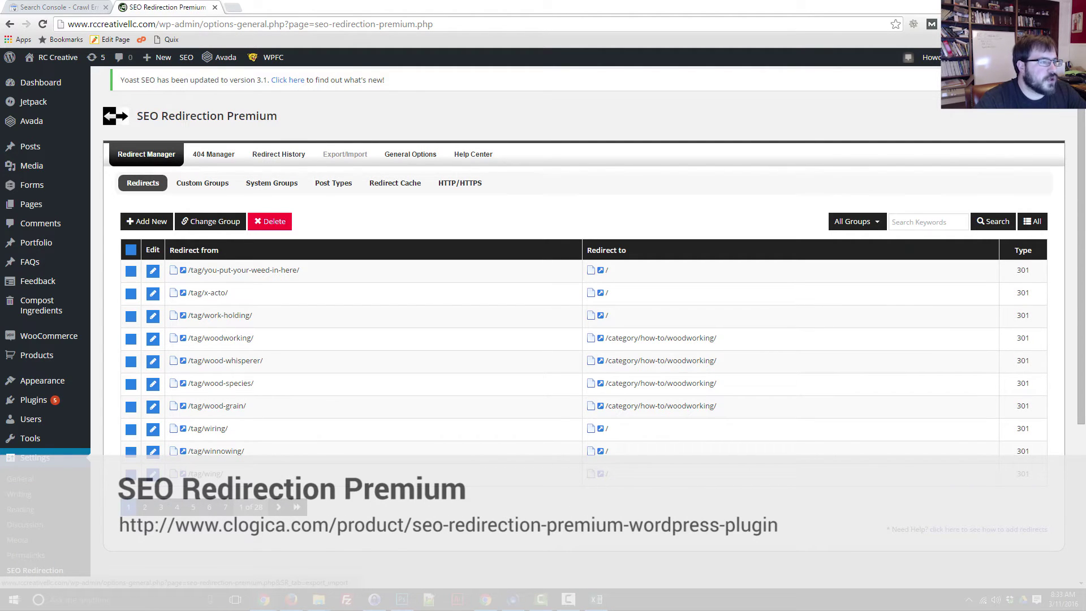
{"action": "left_click", "coordinate": [345, 154]}
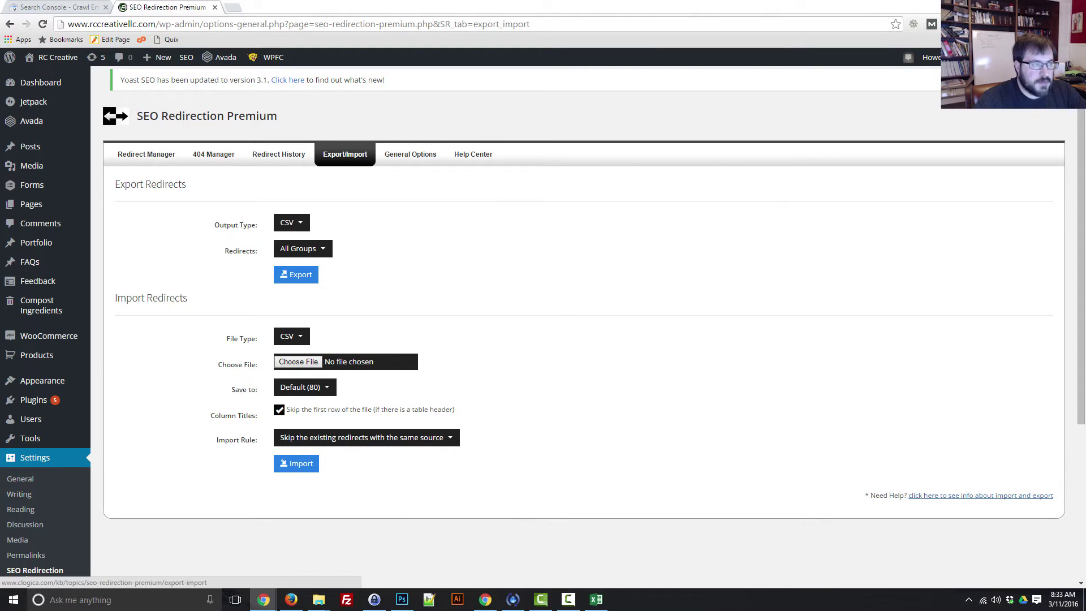
{"action": "left_click", "coordinate": [980, 496]}
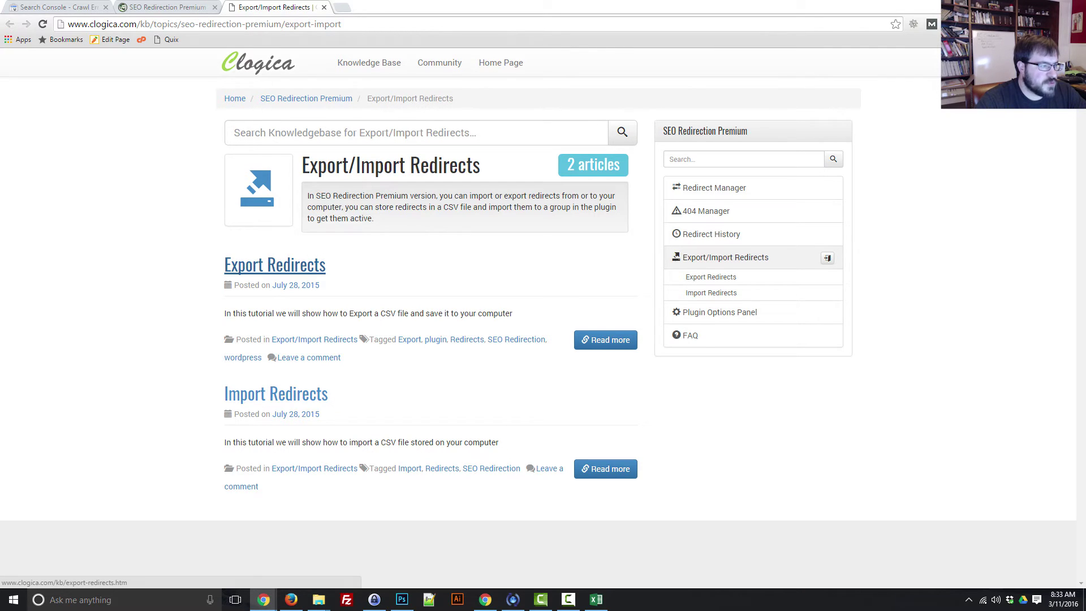
{"action": "left_click", "coordinate": [276, 394]}
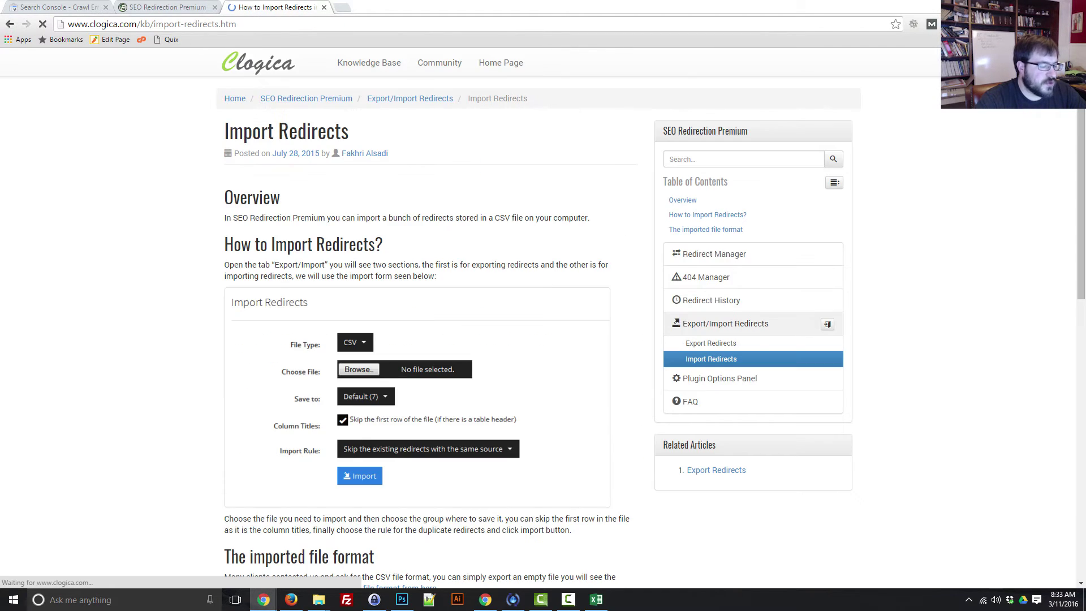
Step: Examine the article's imported file format section for the required CSV columns and their order
{"action": "scroll", "coordinate": [276, 394], "scroll_direction": "down", "scroll_amount": 5}
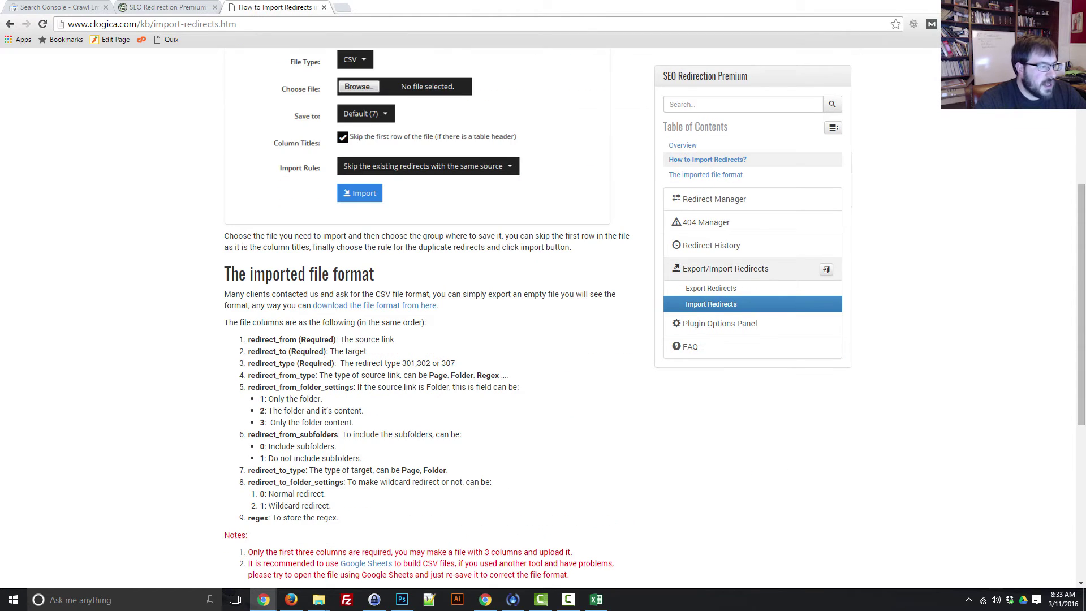
{"action": "scroll", "coordinate": [430, 316], "scroll_direction": "down", "scroll_amount": 1}
{"action": "scroll", "coordinate": [430, 316], "scroll_direction": "down", "scroll_amount": 1}
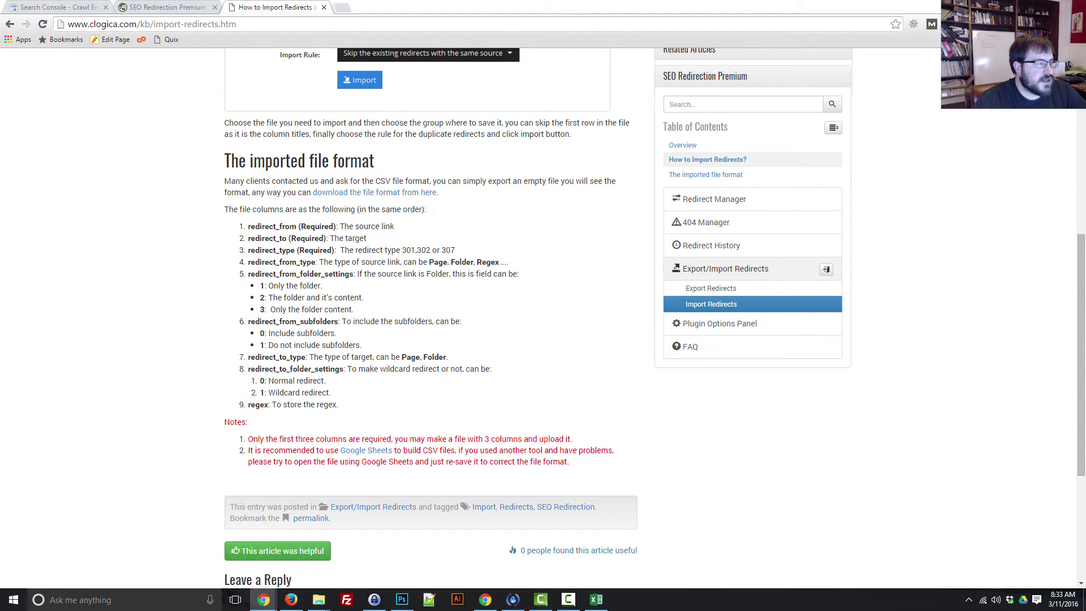
{"action": "left_click_drag", "start_coordinate": [251, 226], "coordinate": [248, 250]}
{"action": "left_click", "coordinate": [334, 227]}
{"action": "left_click", "coordinate": [269, 226]}
{"action": "left_click", "coordinate": [288, 238]}
{"action": "left_click", "coordinate": [295, 250]}
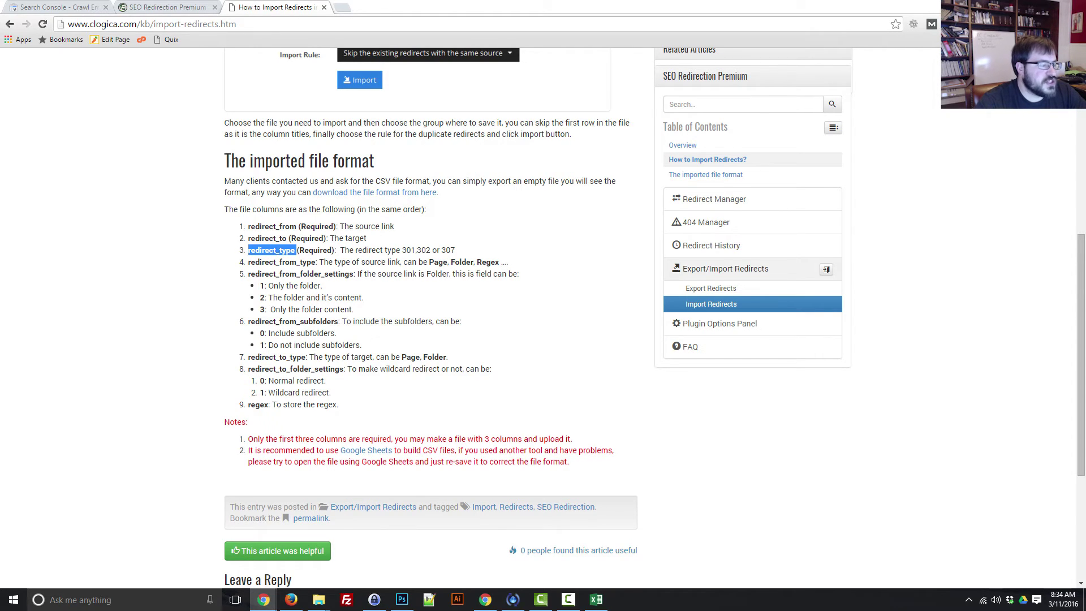
{"action": "left_click", "coordinate": [249, 250]}
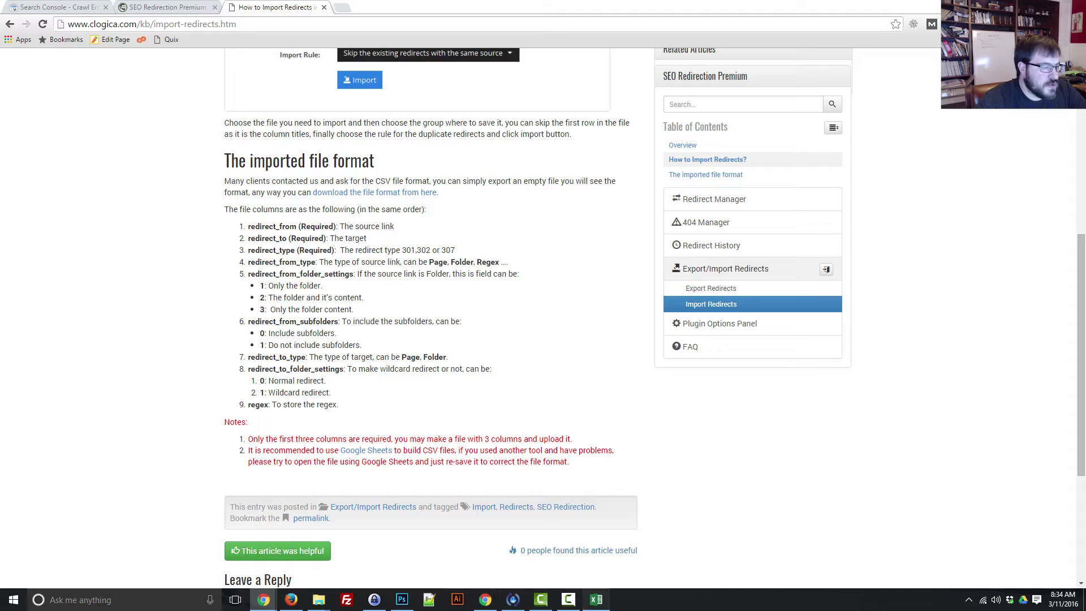
Step: Switch to the crawl errors sheet in Excel and change the URL header in A1 to redirect_from
{"action": "left_click", "coordinate": [595, 599]}
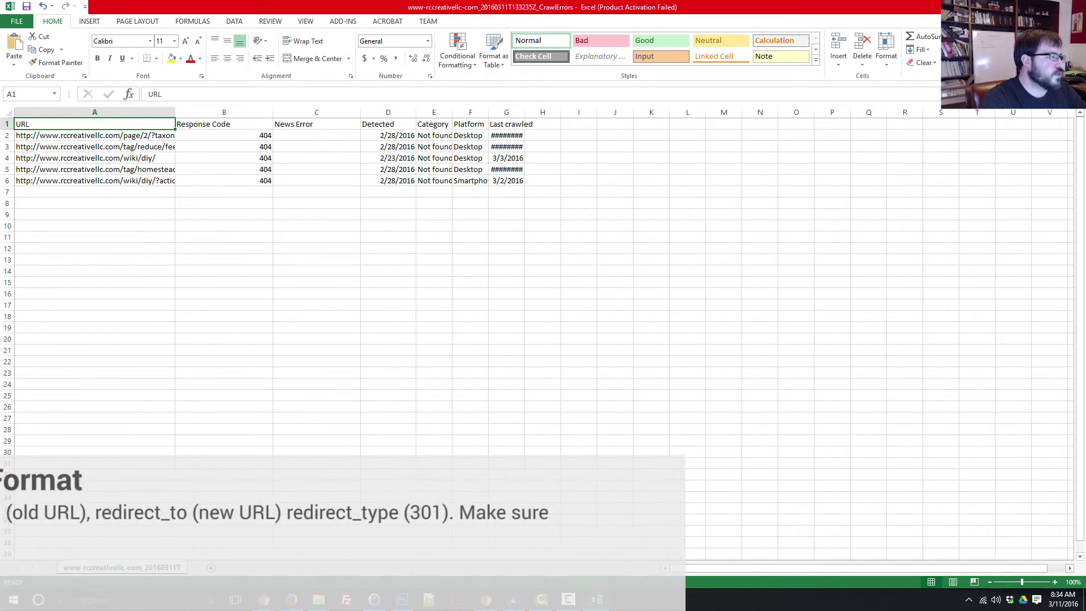
{"action": "type", "text": "redirect_from"}
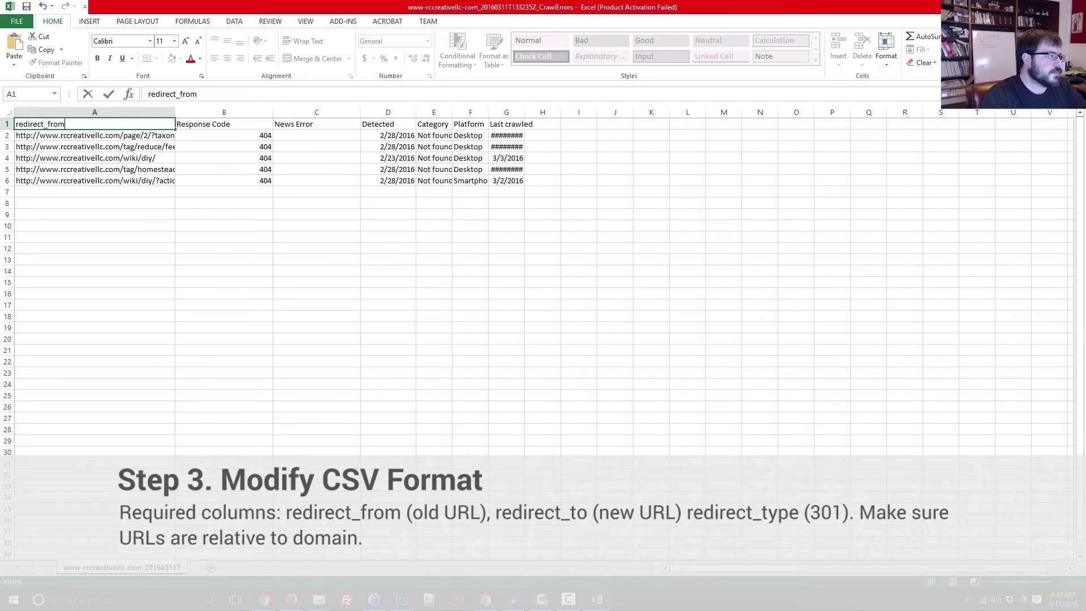
{"action": "key", "text": "Tab"}
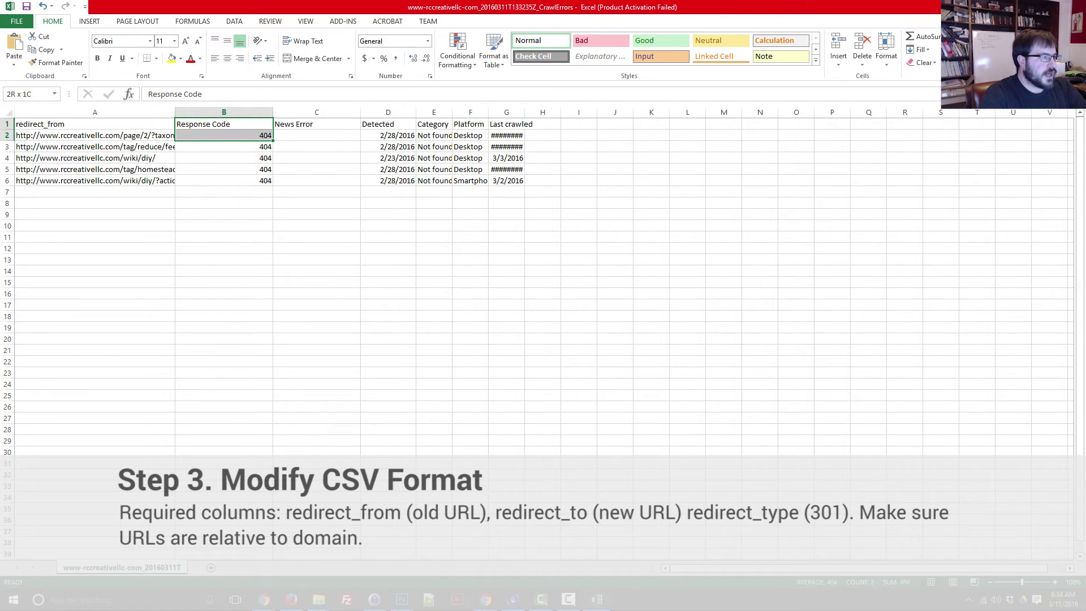
Step: Clear the contents of B1:G6 and widen column A to fit the full URLs
{"action": "left_click_drag", "start_coordinate": [266, 137], "coordinate": [509, 180]}
{"action": "key", "text": "Delete"}
{"action": "left_click", "coordinate": [223, 124]}
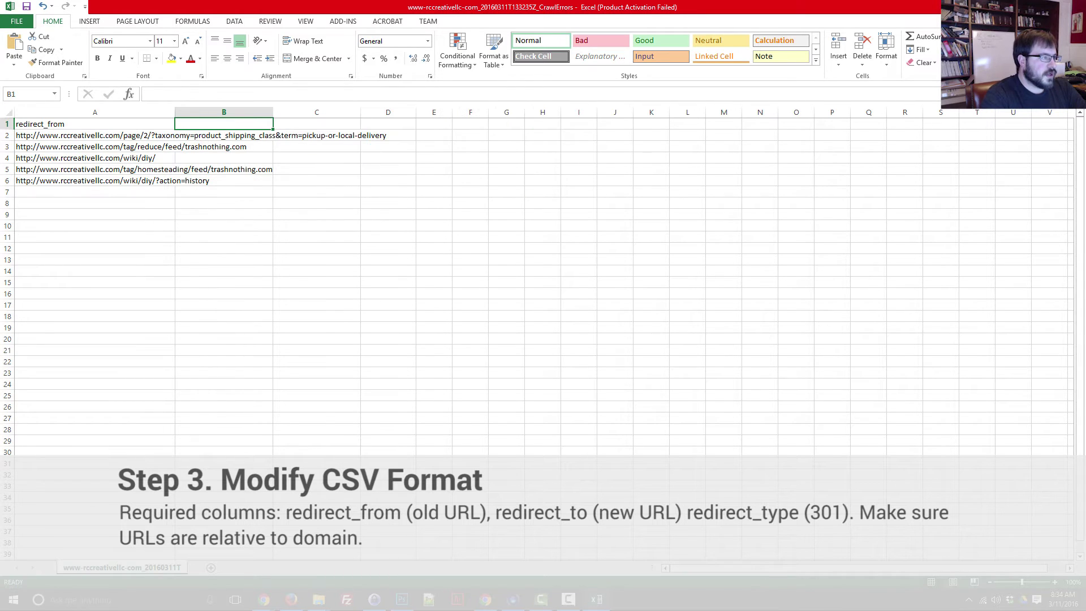
{"action": "left_click_drag", "start_coordinate": [175, 112], "coordinate": [409, 112]}
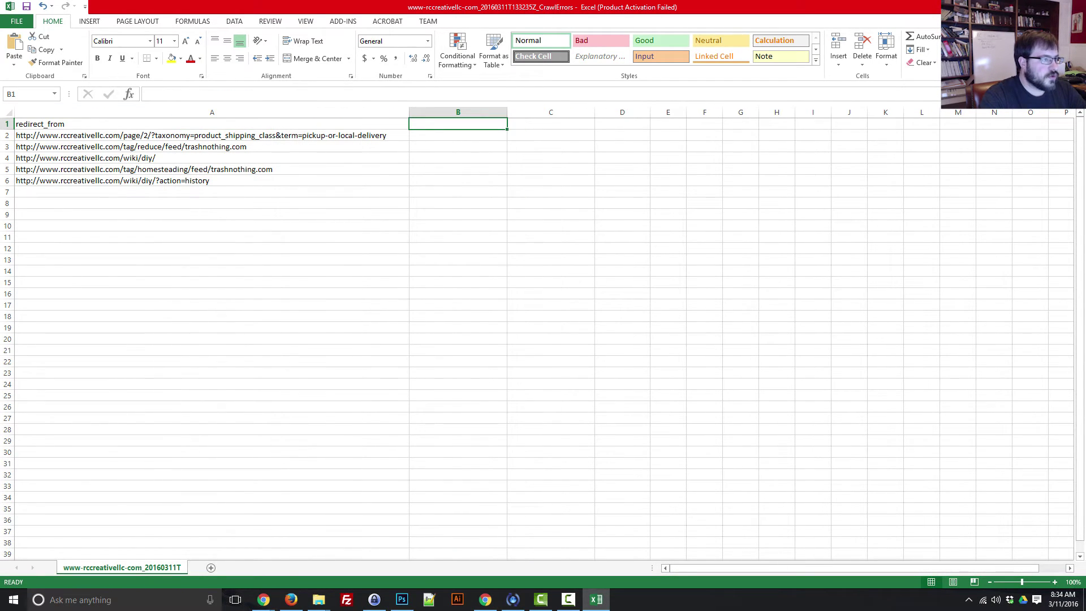
Step: Add the headers redirect_to in B1 and redirect_type in C1
{"action": "type", "text": "redirect_to"}
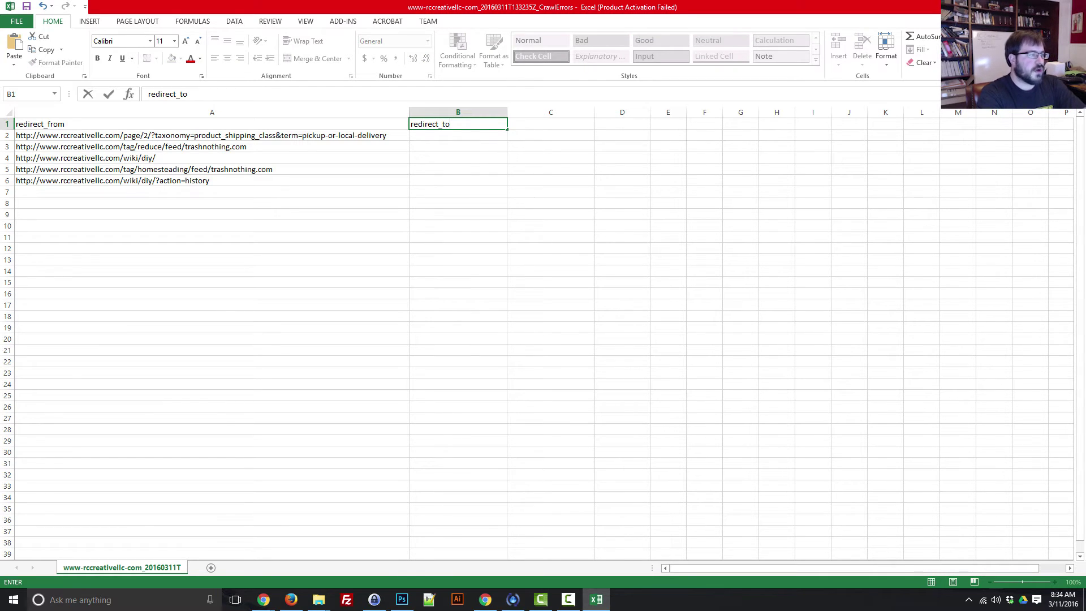
{"action": "key", "text": "Tab"}
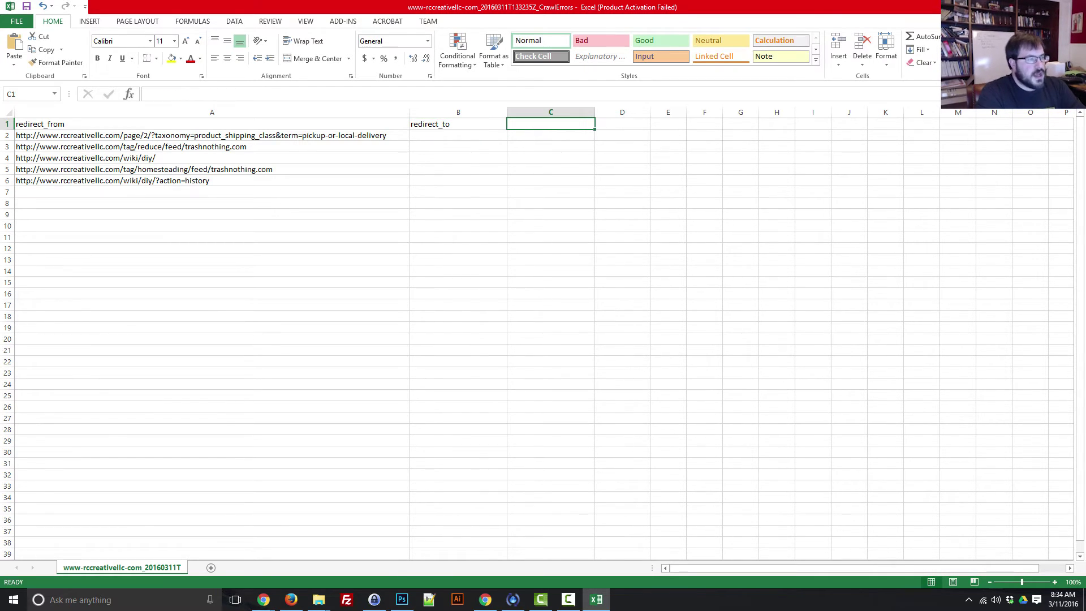
{"action": "type", "text": "redirec"}
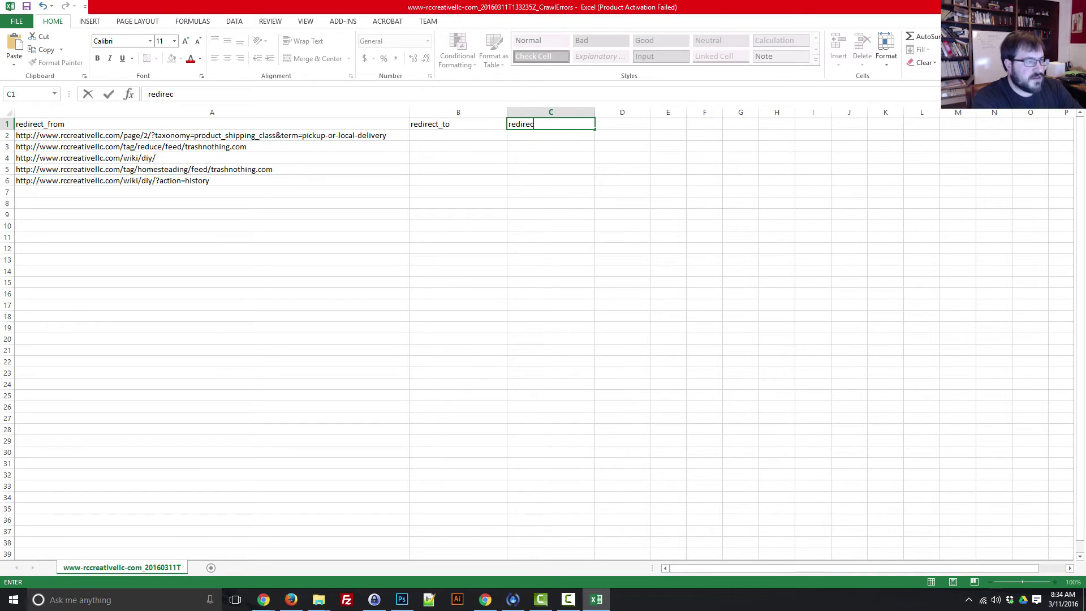
{"action": "type", "text": "t_type"}
{"action": "key", "text": "Return"}
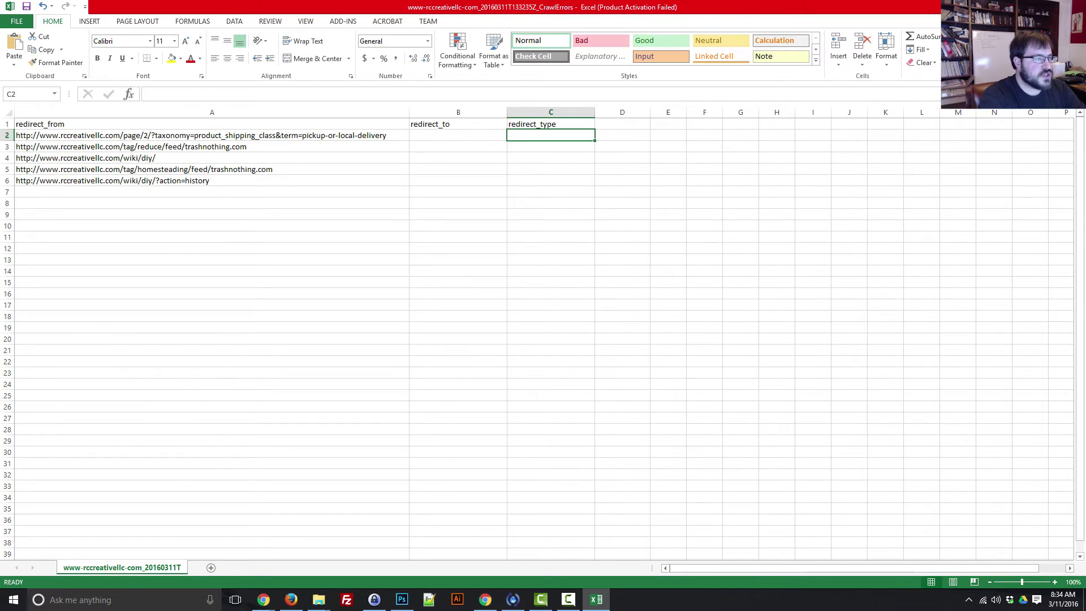
Step: Enter 301 in C2 and copy it down through C6 for every listed URL
{"action": "type", "text": "301"}
{"action": "key", "text": "ctrl+Return"}
{"action": "key", "text": "ctrl+c"}
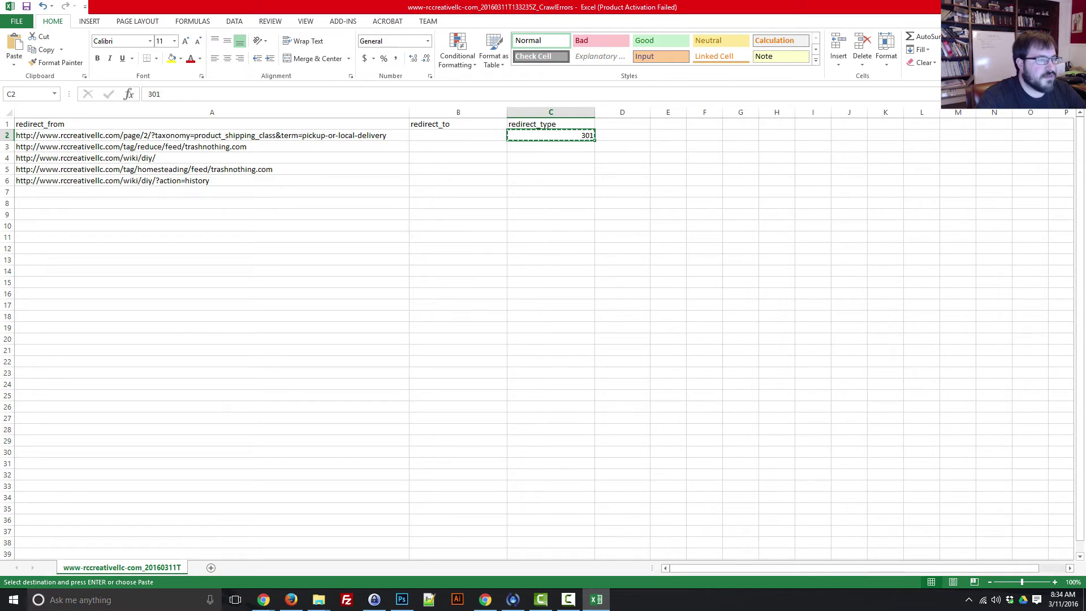
{"action": "key", "text": "Down"}
{"action": "key", "text": "shift+Down"}
{"action": "key", "text": "shift+Down"}
{"action": "key", "text": "shift+Down"}
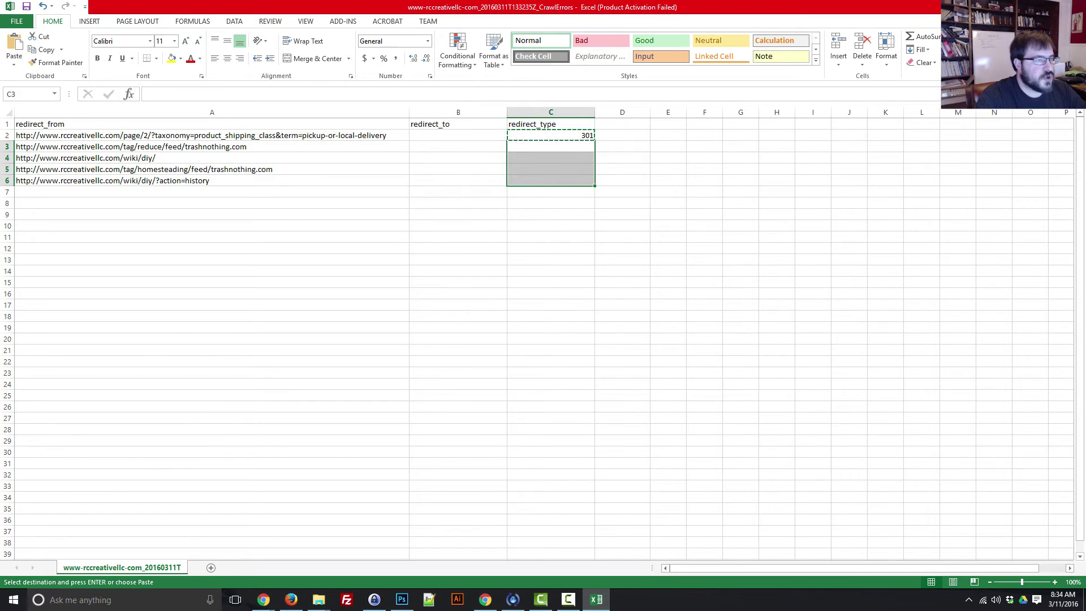
{"action": "key", "text": "ctrl+v"}
{"action": "left_click", "coordinate": [458, 136]}
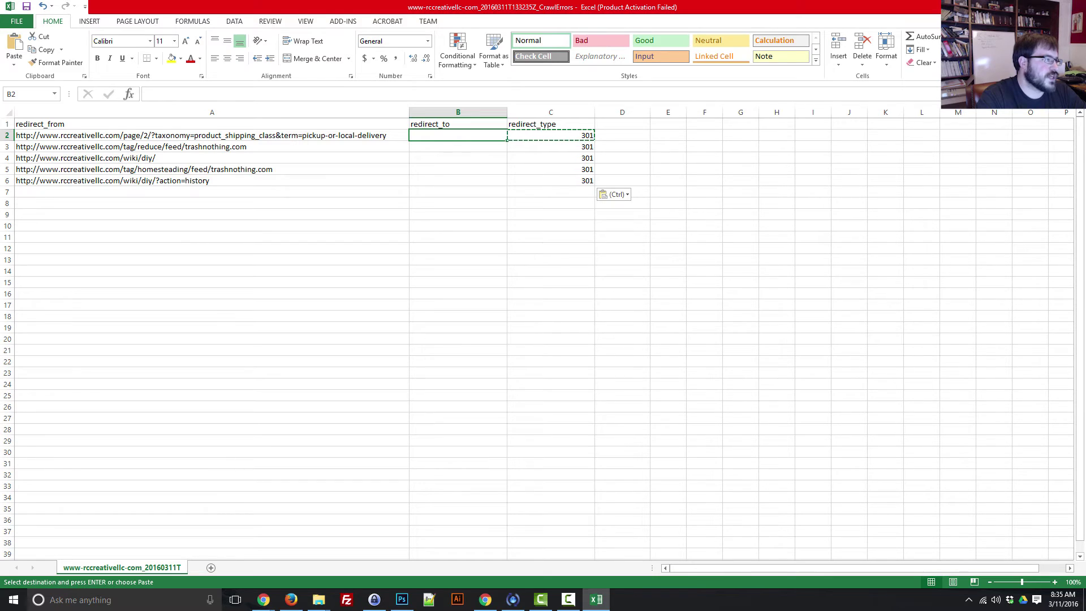
{"action": "double_click", "coordinate": [113, 135]}
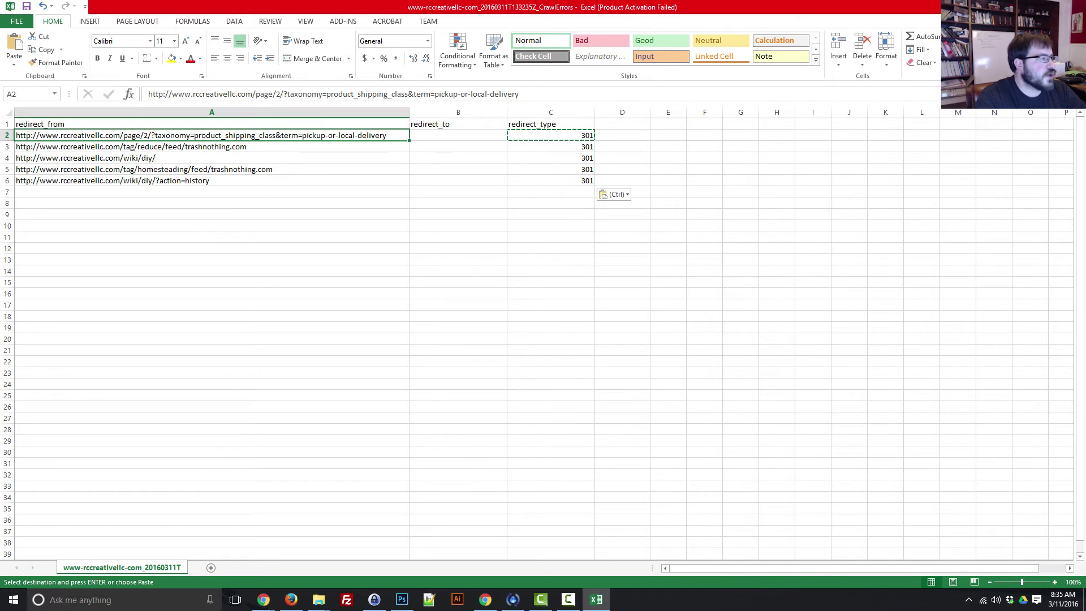
{"action": "left_click_drag", "start_coordinate": [119, 135], "coordinate": [16, 135]}
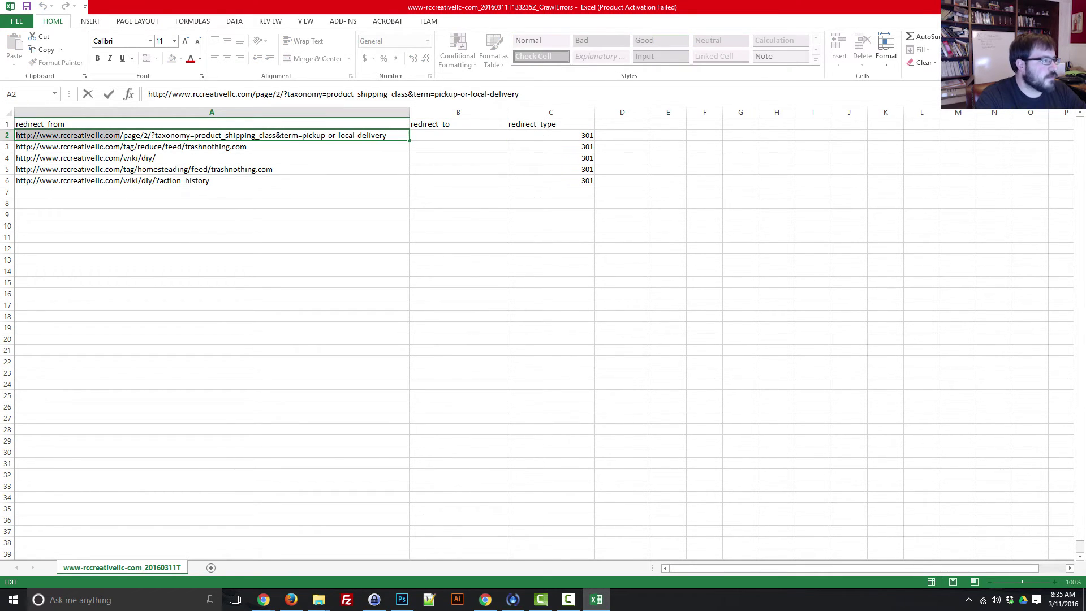
{"action": "key", "text": "ctrl+c"}
{"action": "left_click", "coordinate": [211, 112]}
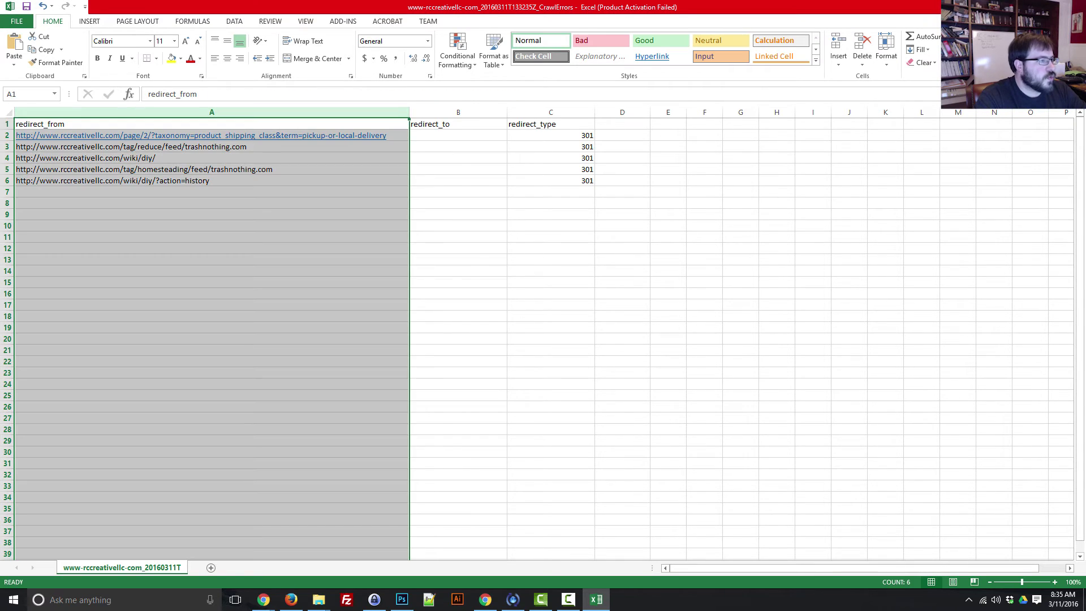
{"action": "left_click", "coordinate": [458, 135]}
{"action": "key", "text": "ctrl+f"}
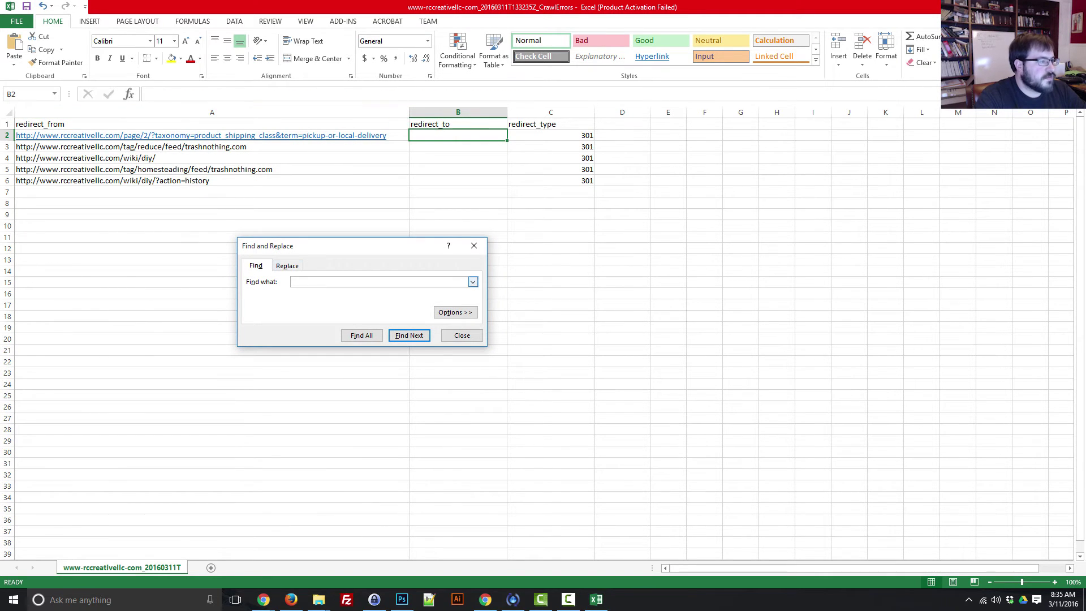
{"action": "left_click", "coordinate": [287, 265]}
{"action": "key", "text": "ctrl+v"}
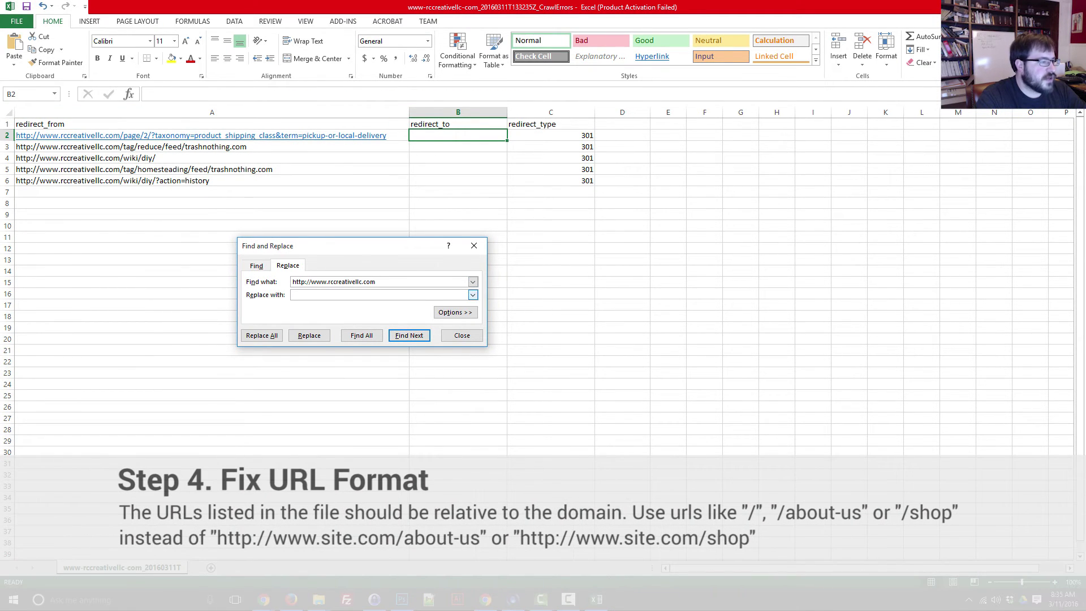
{"action": "key", "text": "Tab"}
{"action": "key", "text": "Tab"}
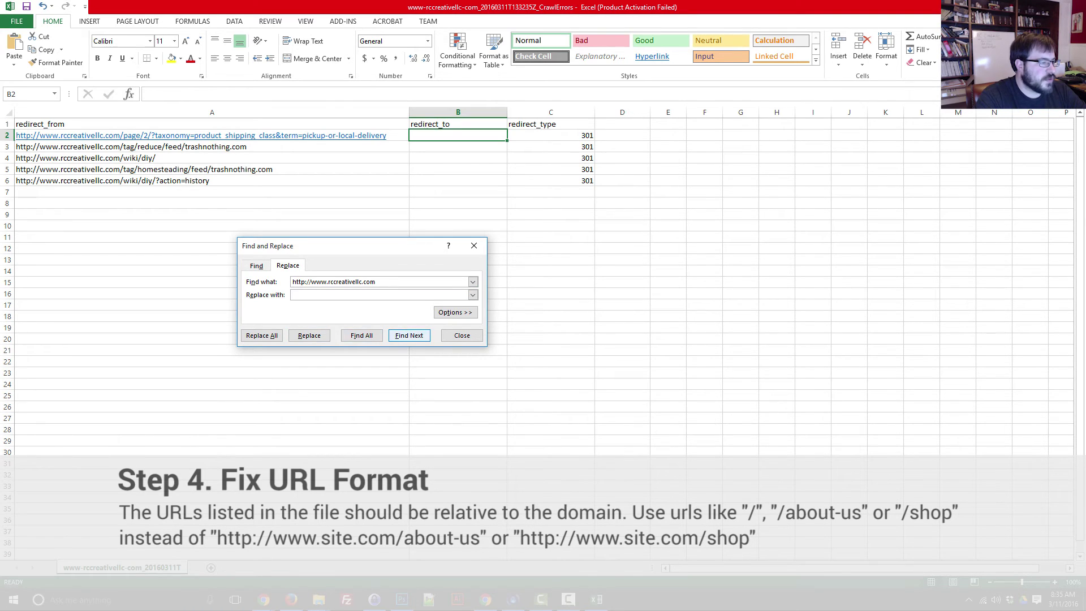
{"action": "key", "text": "Return"}
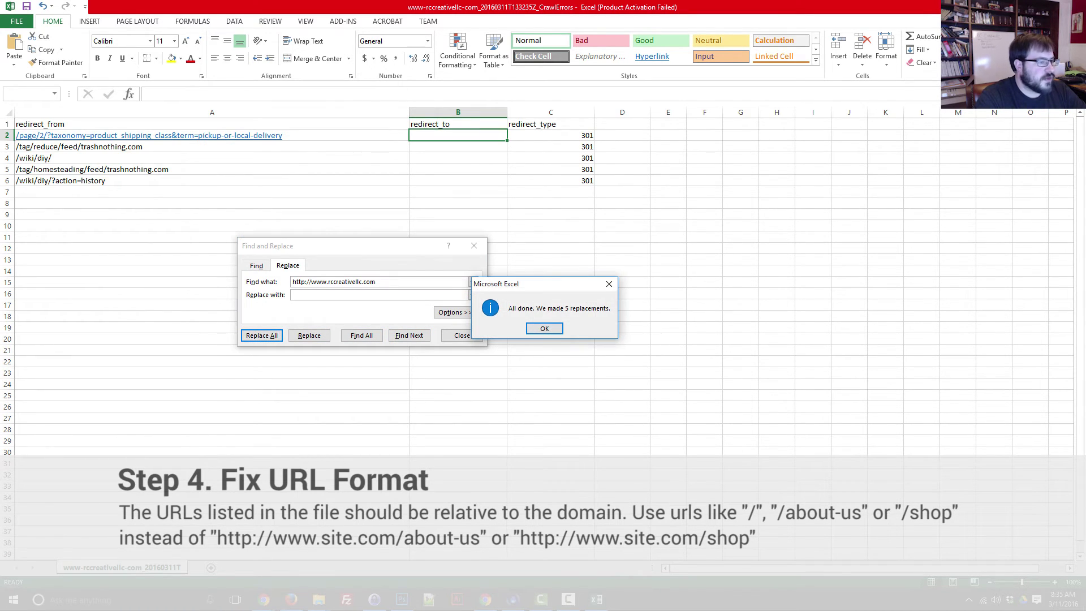
{"action": "key", "text": "Return"}
{"action": "key", "text": "Escape"}
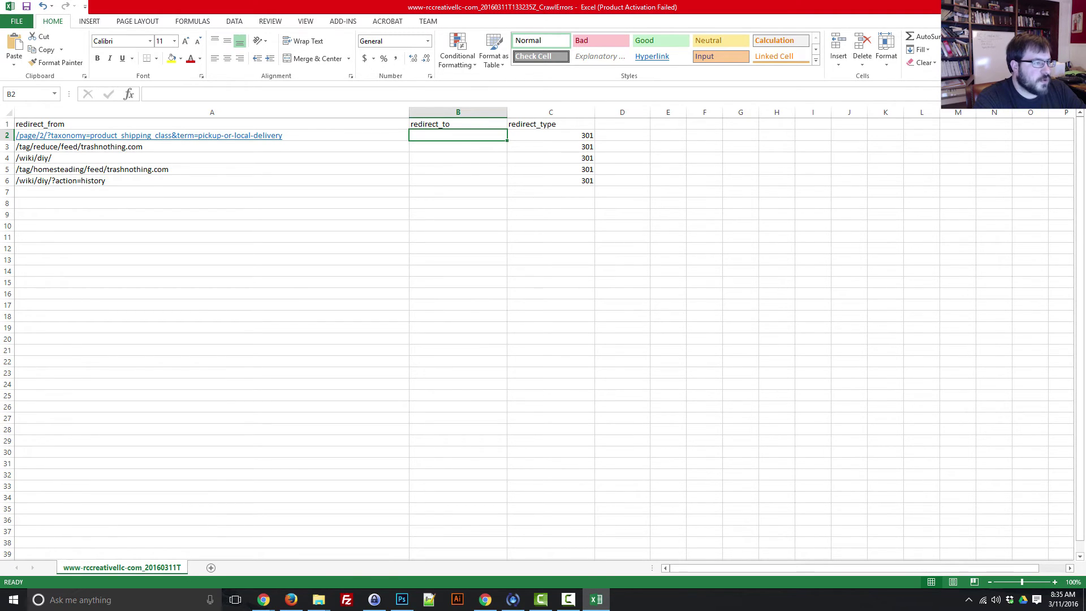
Step: Enter / in B2 as the redirect_to target for the first URL
{"action": "key", "text": "alt"}
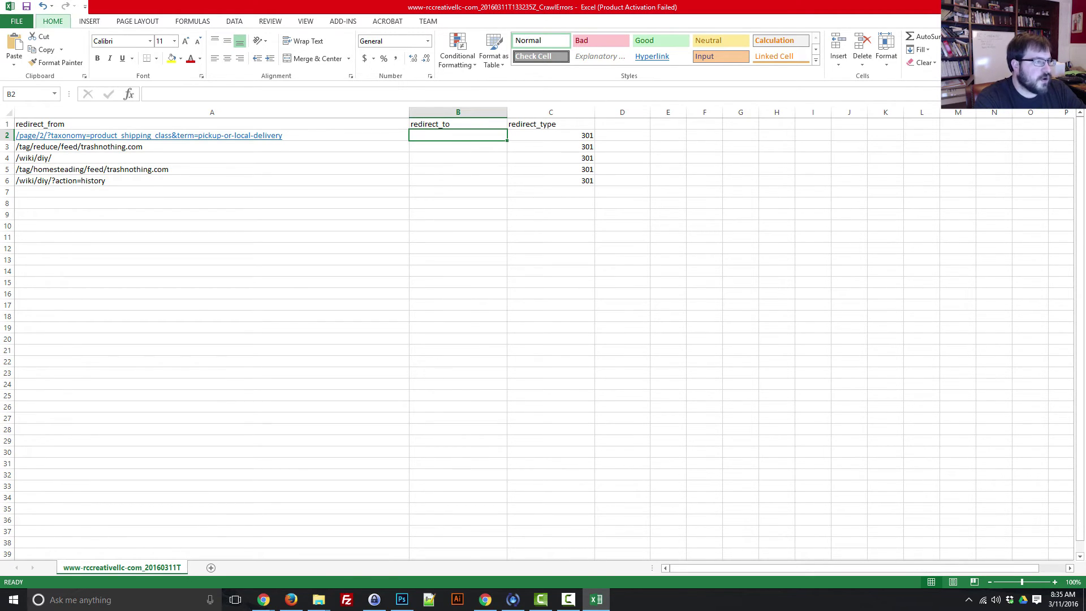
{"action": "left_click", "coordinate": [211, 192]}
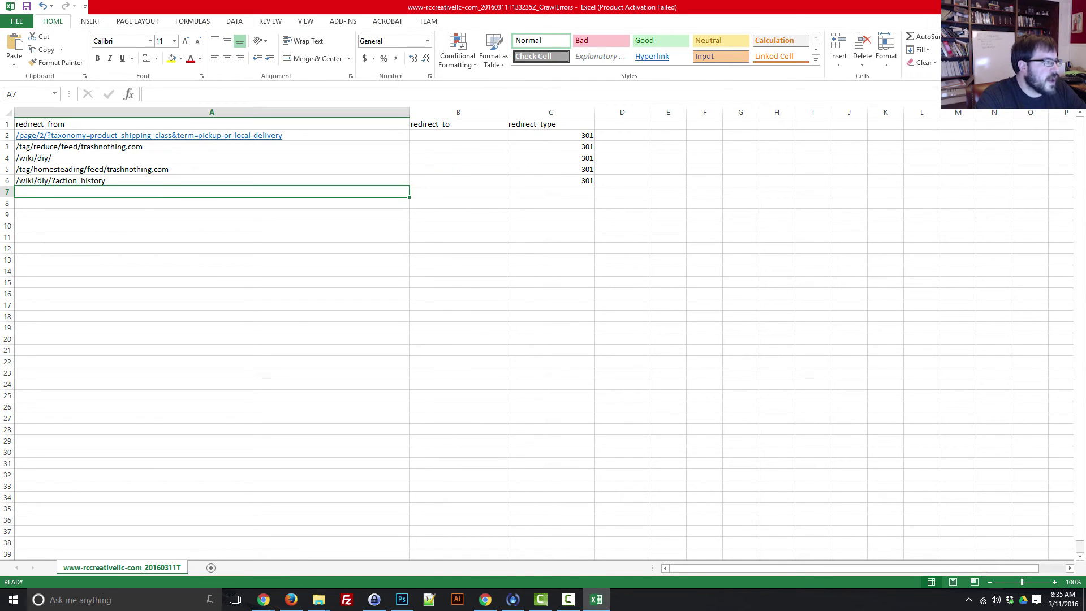
{"action": "left_click", "coordinate": [339, 135]}
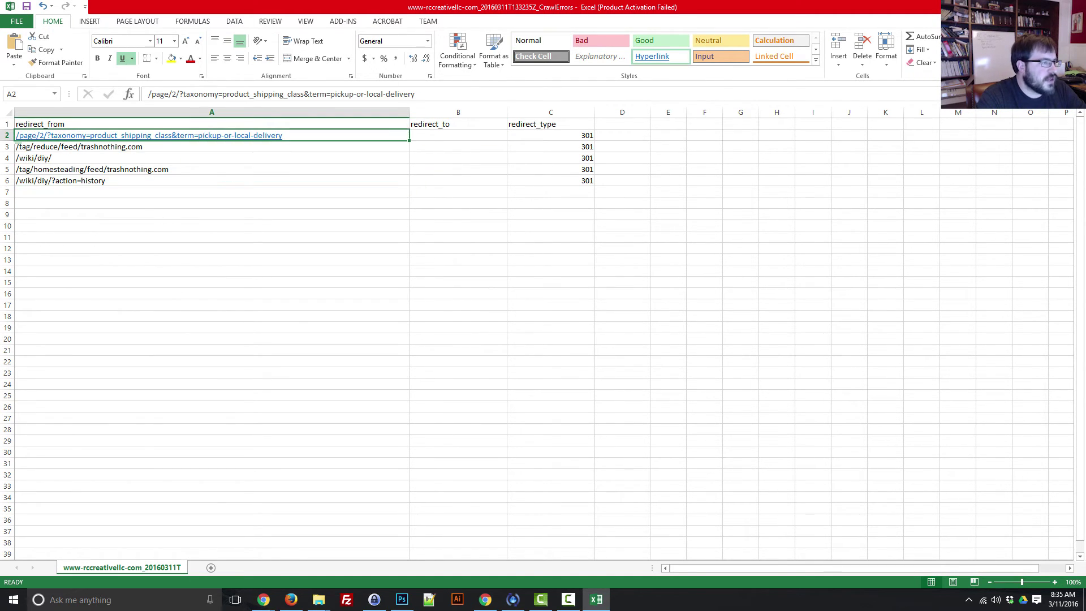
{"action": "left_click", "coordinate": [457, 136]}
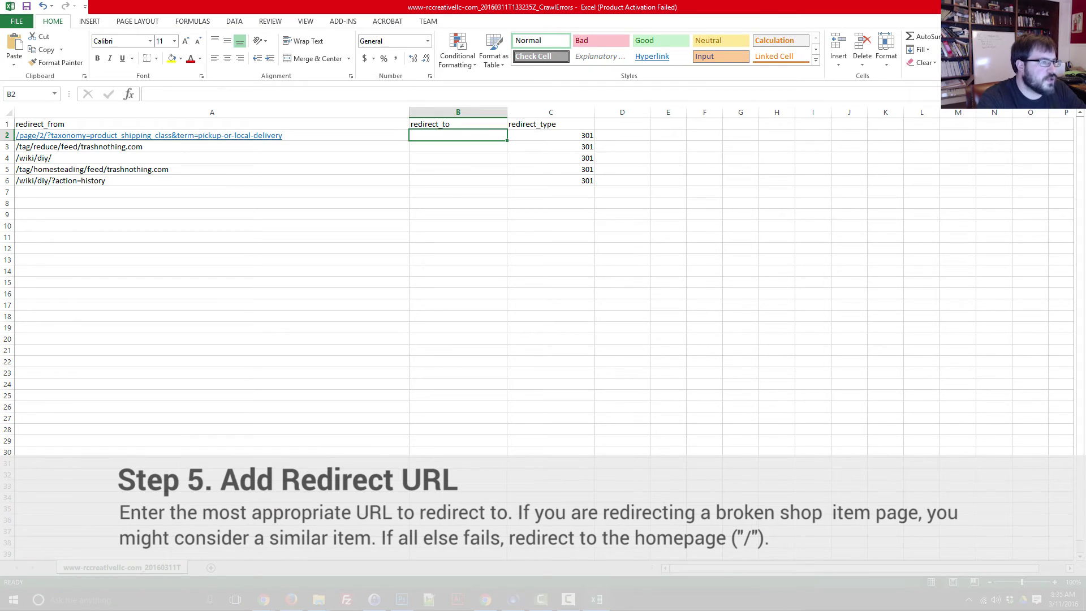
{"action": "key", "text": "alt"}
{"action": "key", "text": "Escape"}
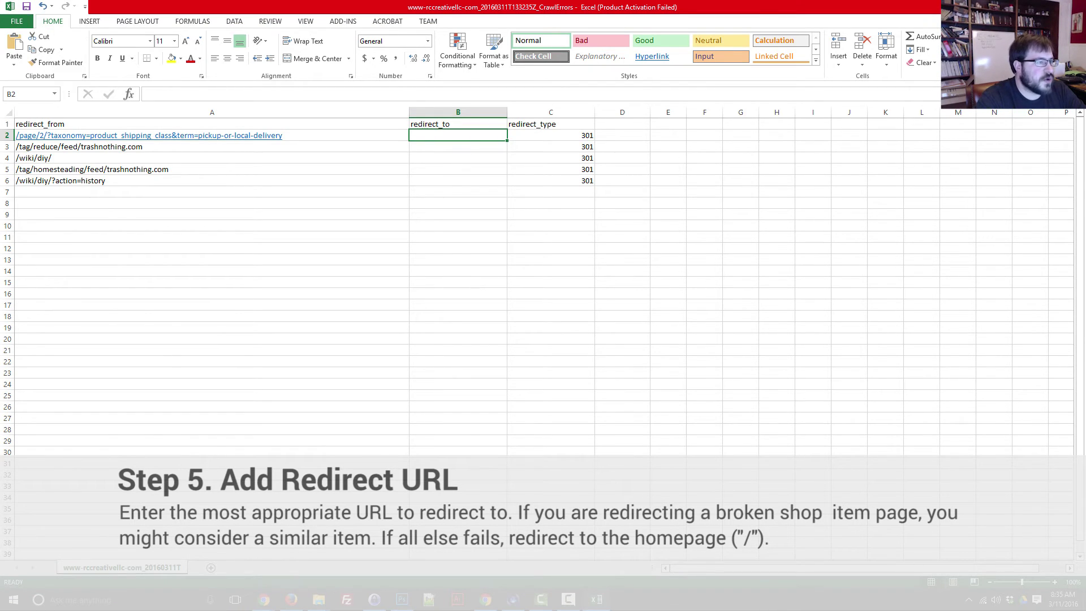
{"action": "key", "text": "F2"}
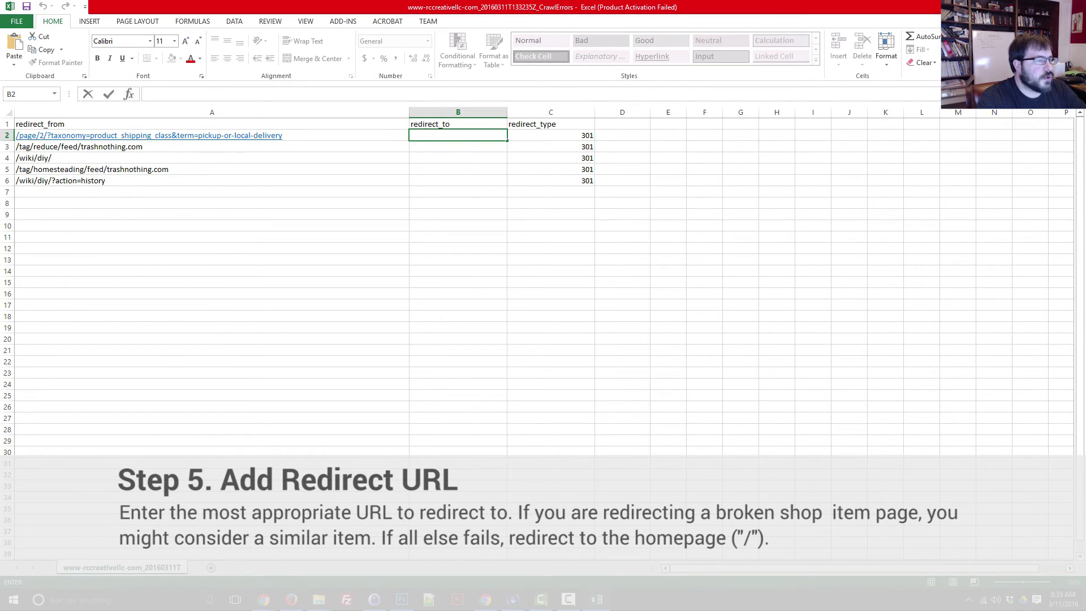
{"action": "type", "text": "/"}
{"action": "key", "text": "Return"}
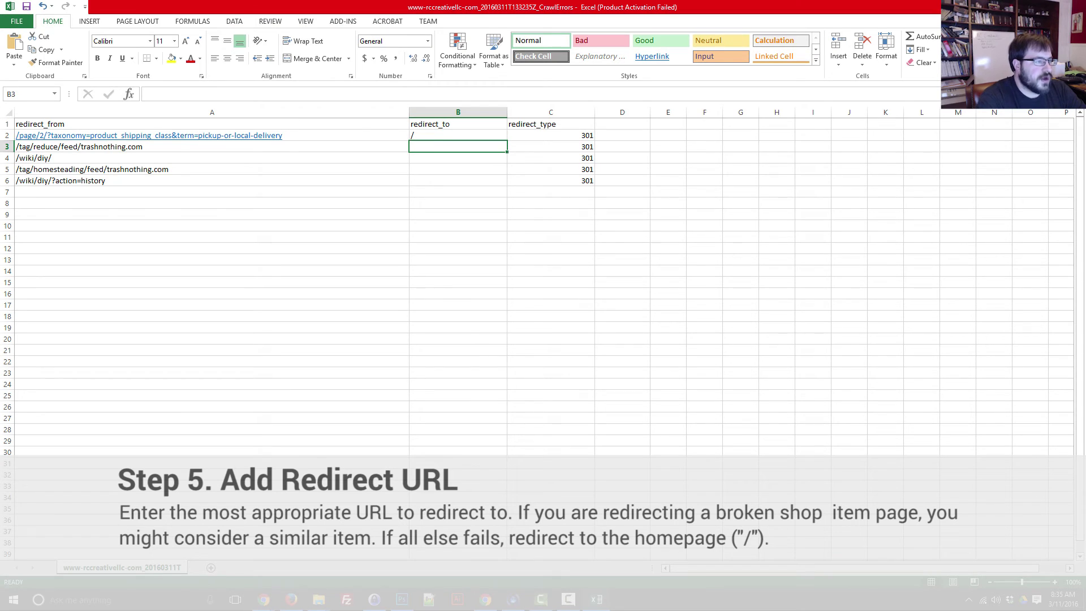
Step: Copy the / target from B2 down through B3:B6 for the remaining URLs
{"action": "key", "text": "Up"}
{"action": "key", "text": "ctrl+c"}
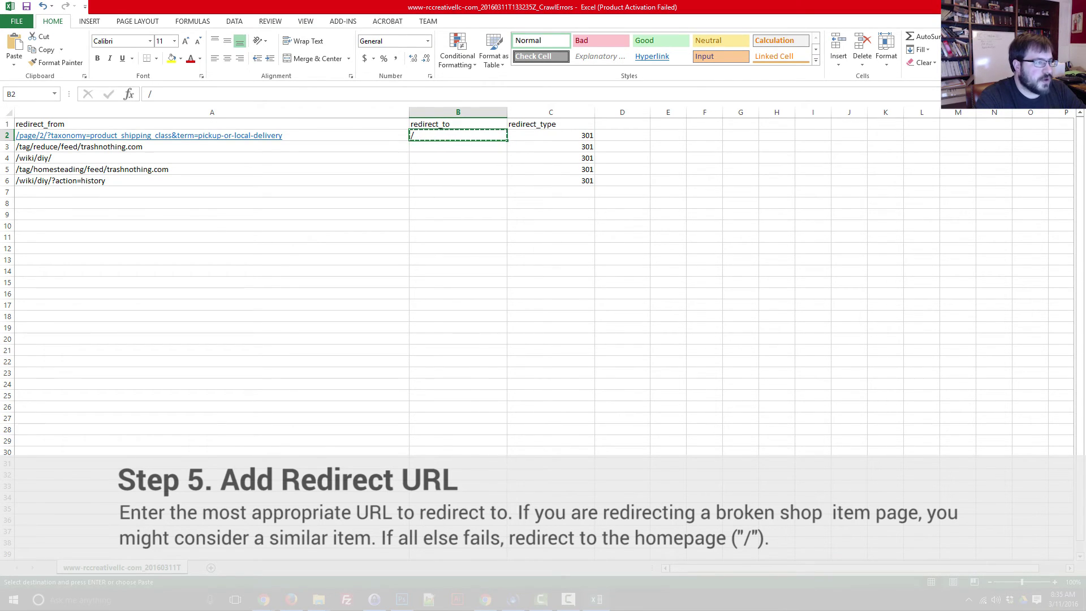
{"action": "key", "text": "Down"}
{"action": "key", "text": "shift+Down"}
{"action": "key", "text": "shift+Down"}
{"action": "key", "text": "shift+Down"}
{"action": "key", "text": "ctrl+v"}
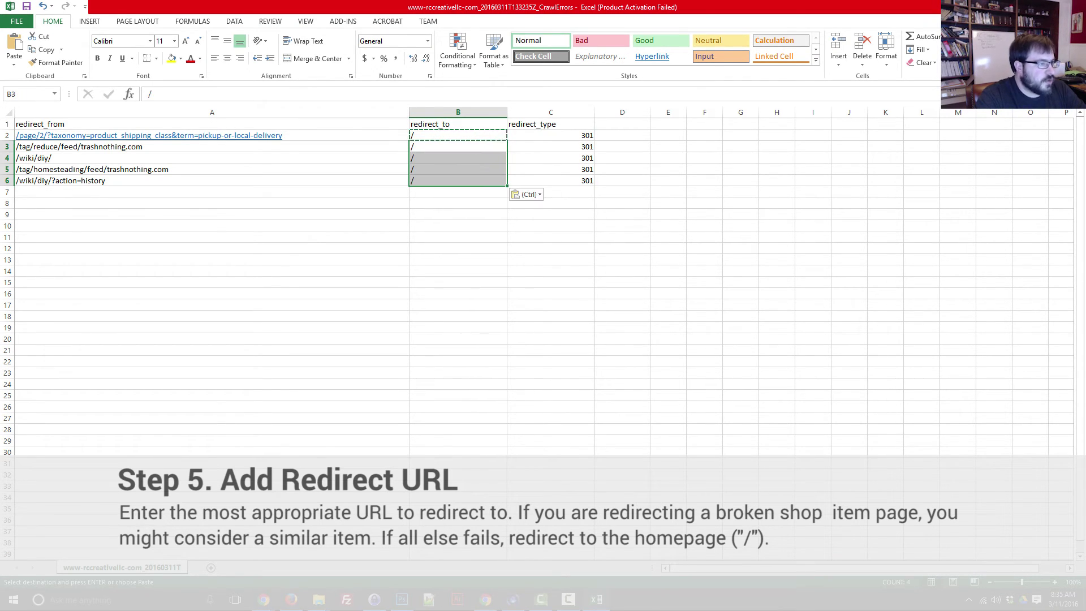
{"action": "left_click", "coordinate": [212, 181]}
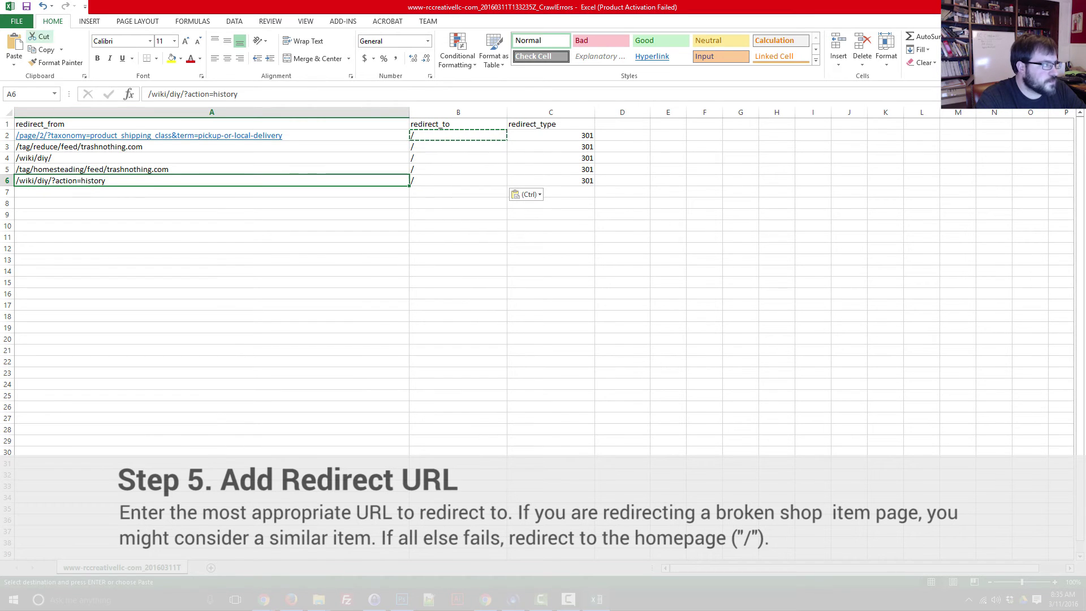
{"action": "left_click", "coordinate": [17, 21]}
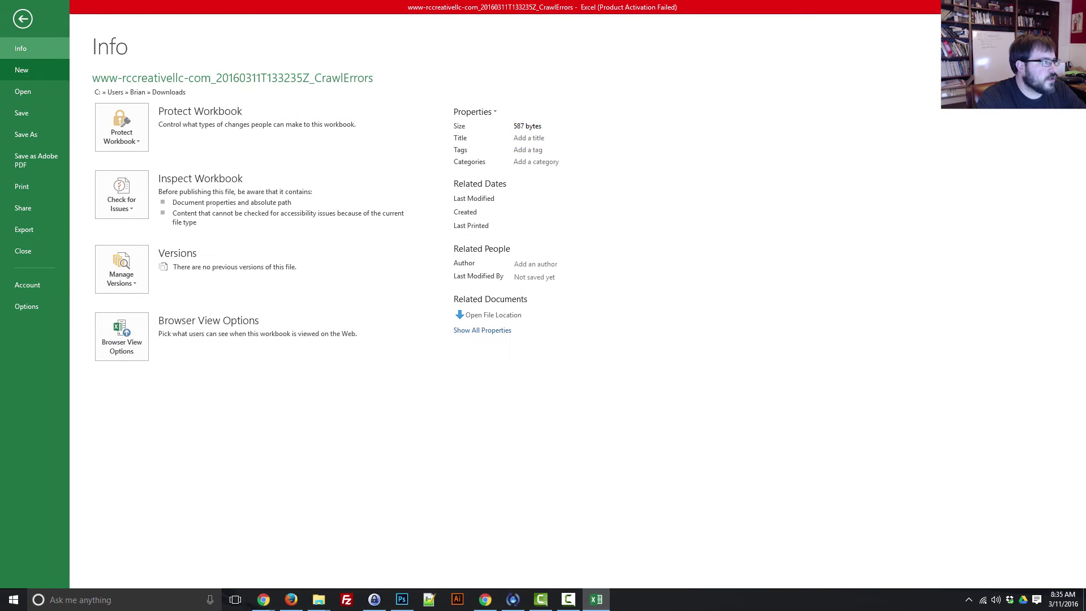
{"action": "left_click", "coordinate": [34, 134]}
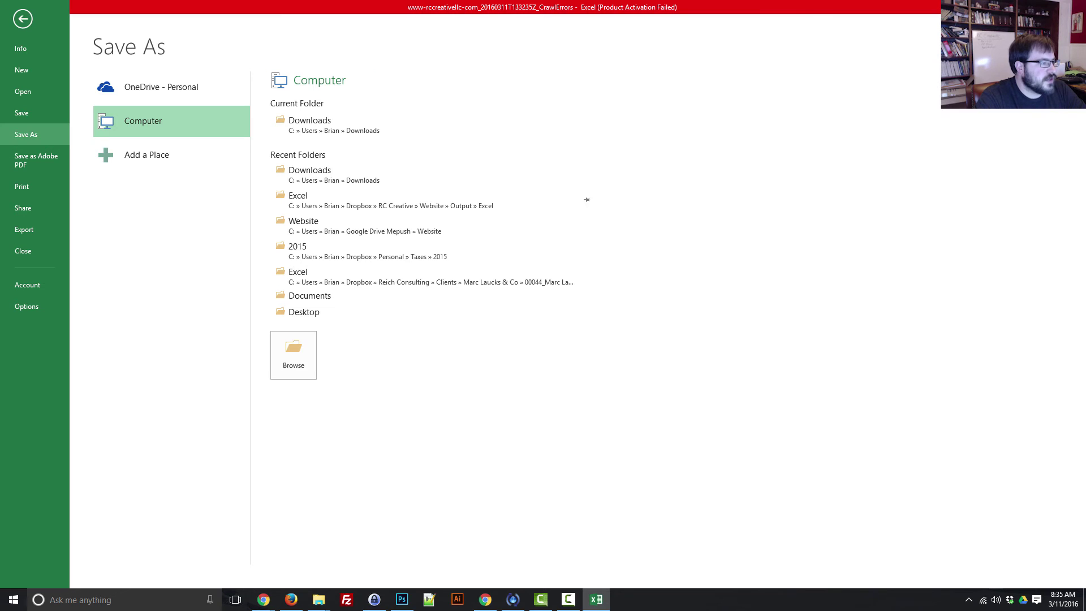
{"action": "left_click", "coordinate": [293, 355]}
{"action": "key", "text": "b"}
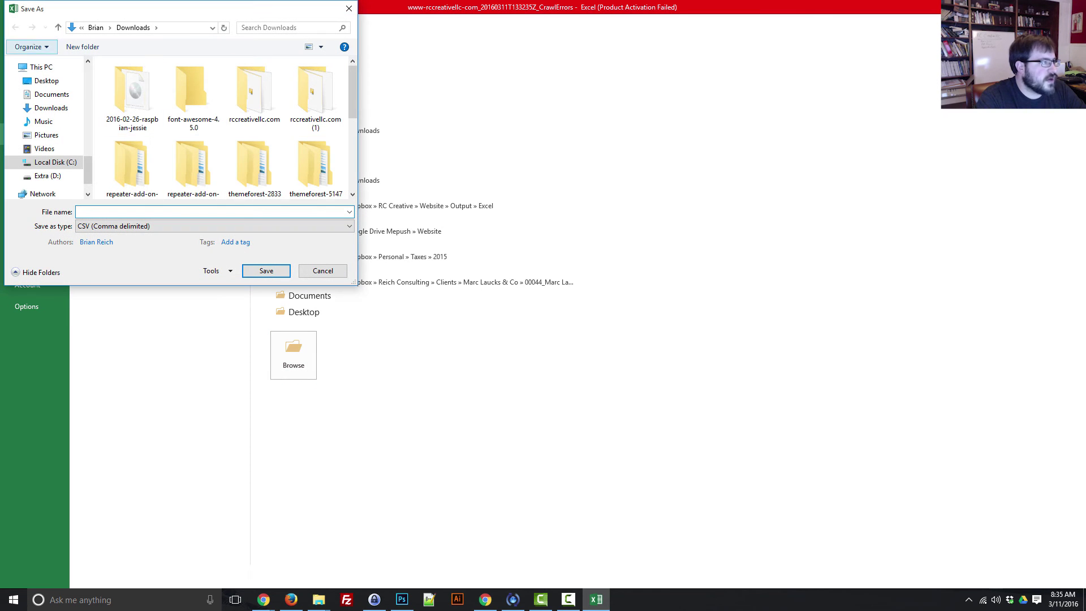
{"action": "scroll", "coordinate": [45, 130], "scroll_direction": "up", "scroll_amount": 5}
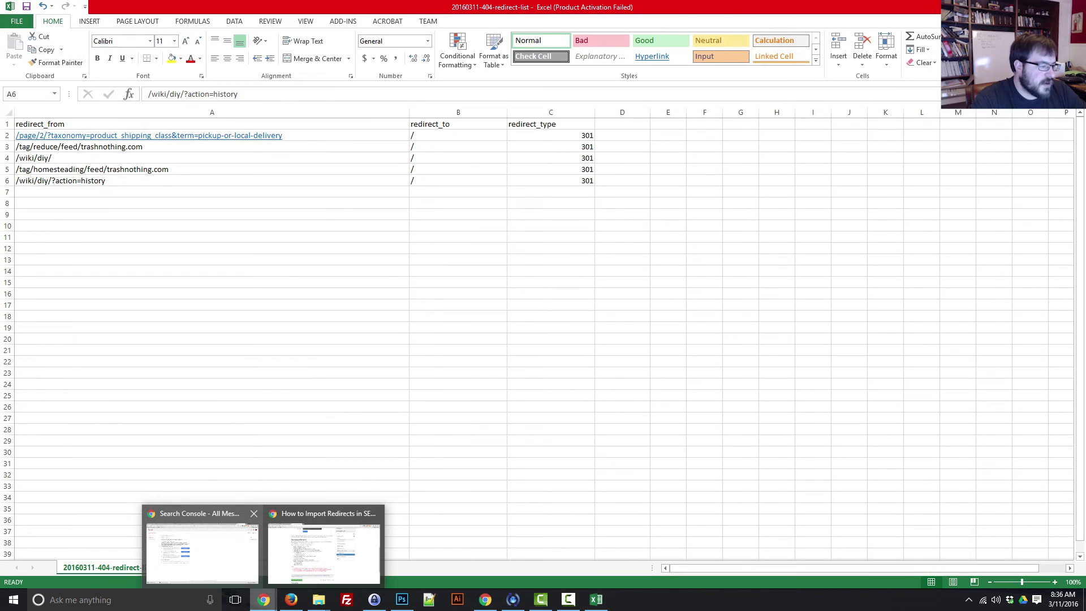
Step: Switch to Chrome and bring up the SEO Redirection Premium export/import page
{"action": "left_click", "coordinate": [202, 549]}
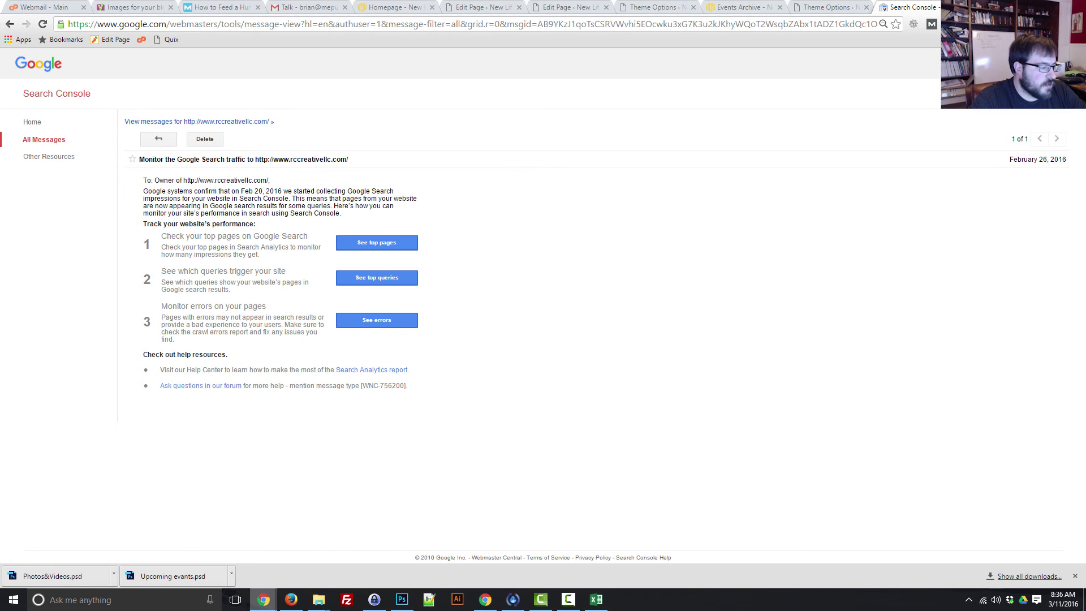
{"action": "mouse_move", "coordinate": [263, 600]}
{"action": "left_click", "coordinate": [334, 546]}
{"action": "key", "text": "ctrl+shift+Tab"}
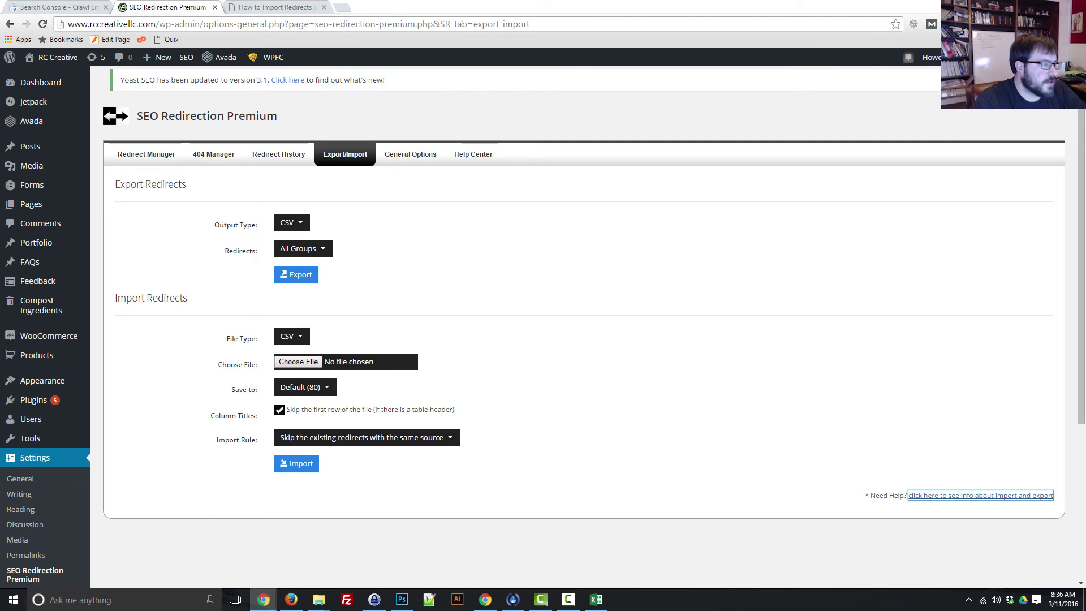
{"action": "left_click", "coordinate": [298, 362]}
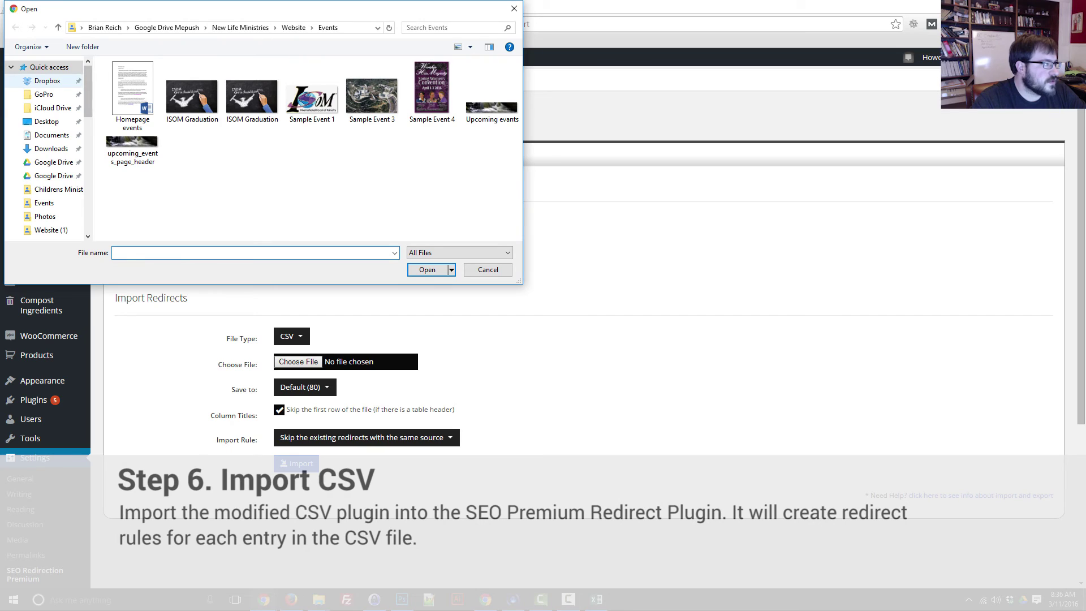
{"action": "left_click", "coordinate": [47, 81]}
{"action": "scroll", "coordinate": [201, 169], "scroll_direction": "down", "scroll_amount": 3}
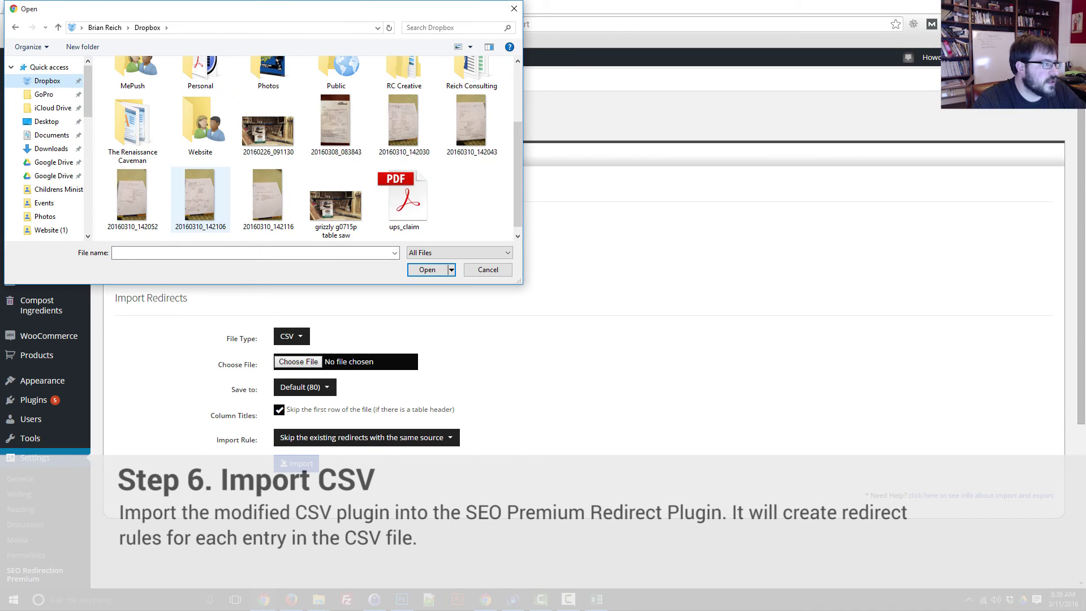
{"action": "scroll", "coordinate": [404, 113], "scroll_direction": "up", "scroll_amount": 1}
{"action": "double_click", "coordinate": [404, 85]}
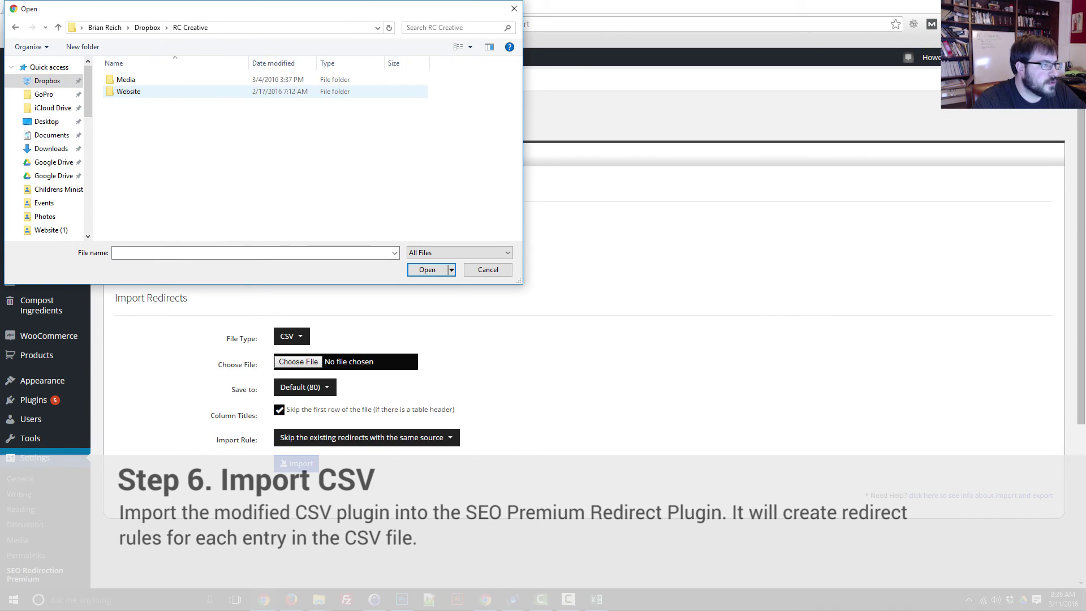
{"action": "double_click", "coordinate": [129, 92]}
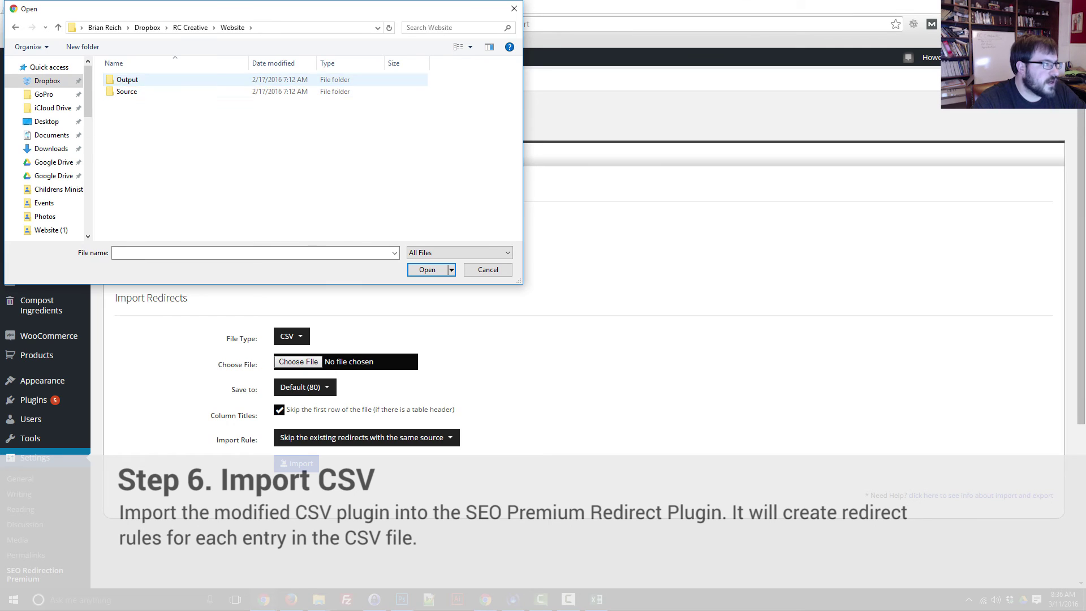
{"action": "double_click", "coordinate": [128, 79]}
{"action": "double_click", "coordinate": [124, 127]}
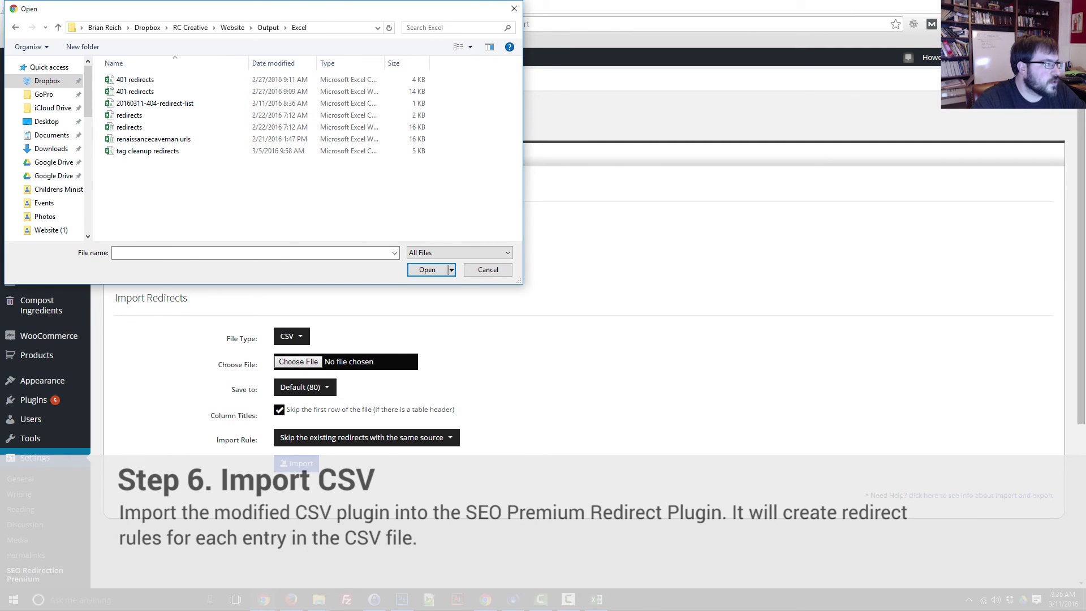
{"action": "double_click", "coordinate": [154, 103]}
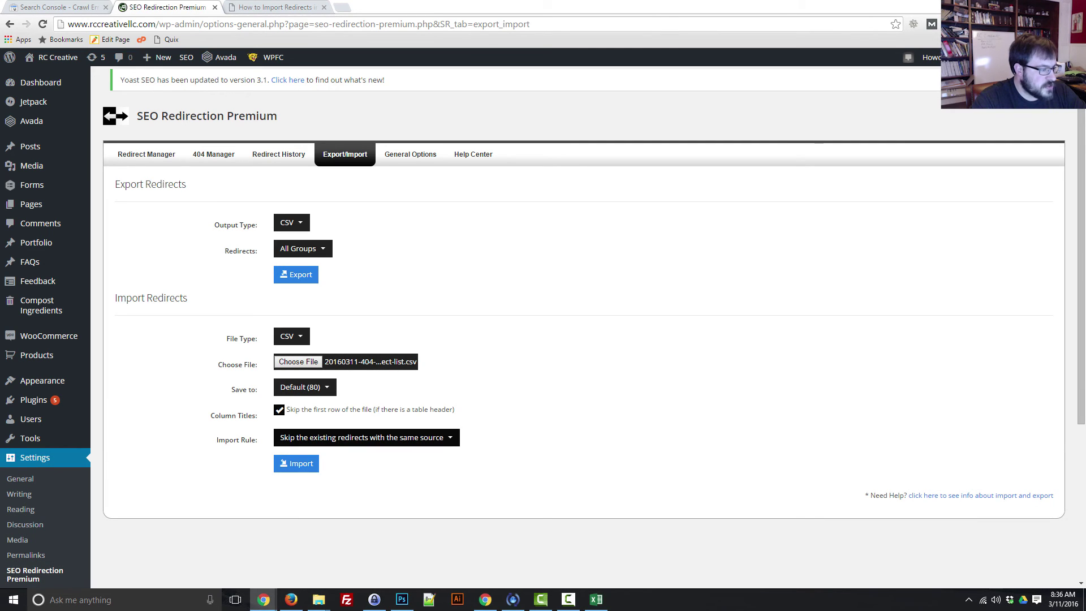
{"action": "left_click", "coordinate": [296, 463]}
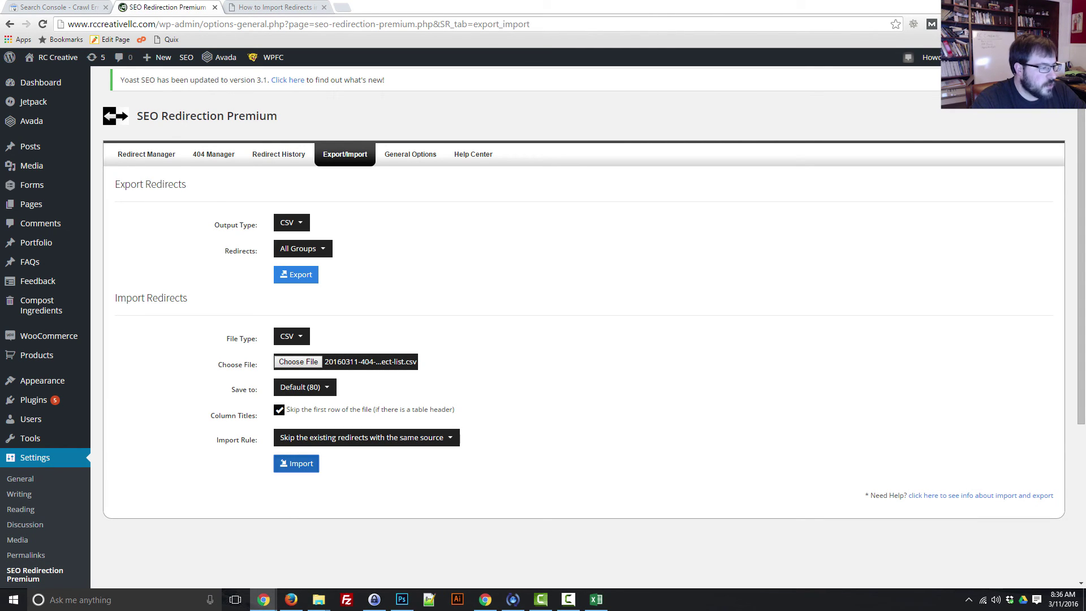
{"action": "left_click", "coordinate": [296, 463]}
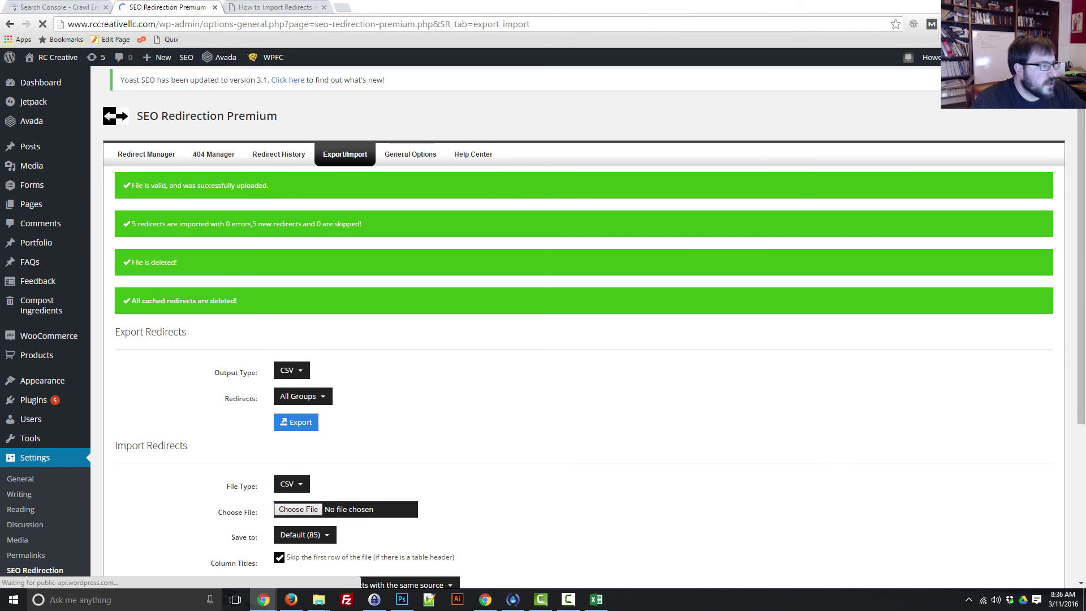
Step: Review the import message for the numbers of imported, new and skipped redirects and errors
{"action": "left_click_drag", "start_coordinate": [137, 224], "coordinate": [341, 224]}
{"action": "left_click", "coordinate": [340, 224]}
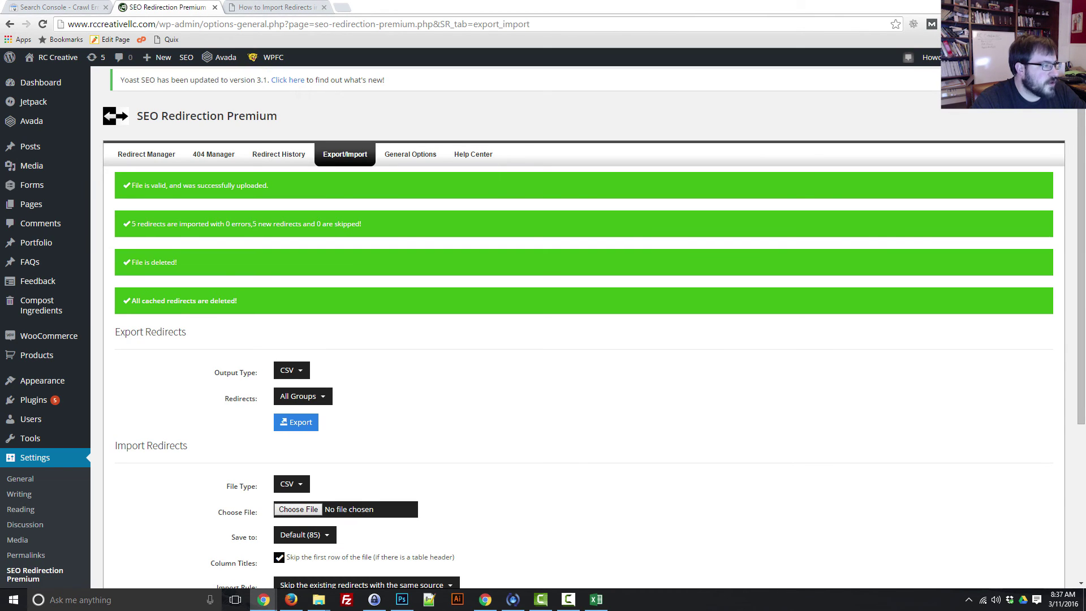
{"action": "left_click_drag", "start_coordinate": [230, 224], "coordinate": [322, 224]}
{"action": "left_click", "coordinate": [322, 224]}
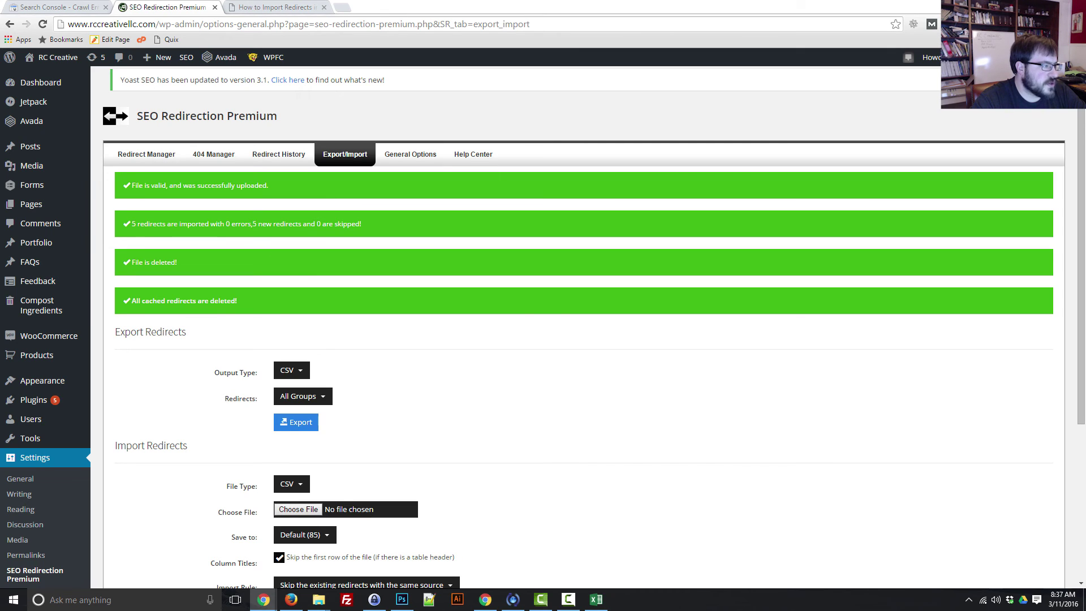
Step: Test the wiki/diy/ redirect by visiting its URL from the Search Console crawl errors, and return to the plugin page
{"action": "left_click", "coordinate": [55, 7]}
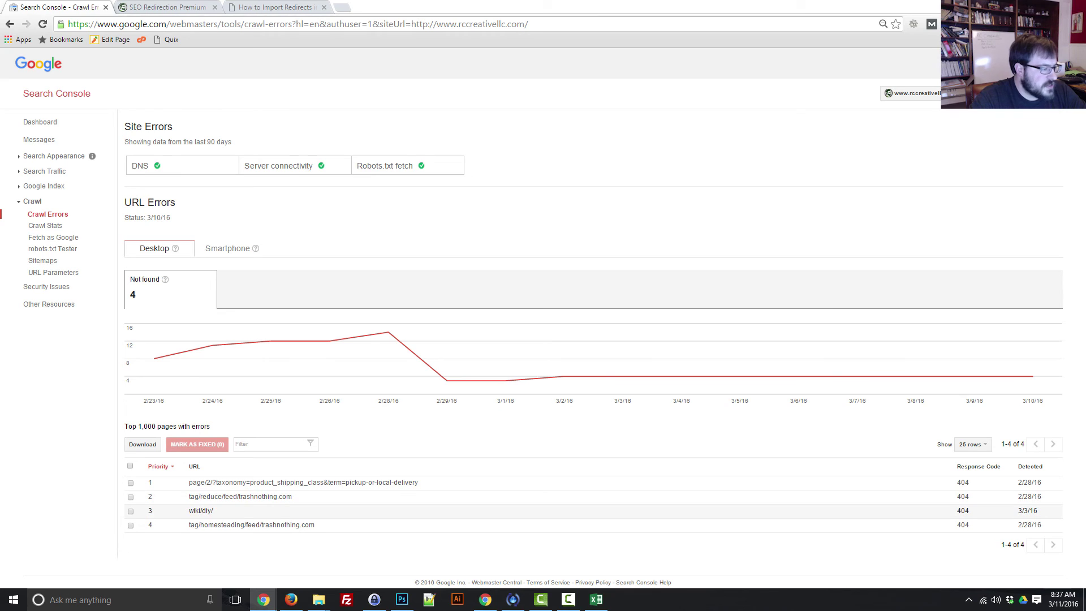
{"action": "left_click_drag", "start_coordinate": [214, 510], "coordinate": [188, 510]}
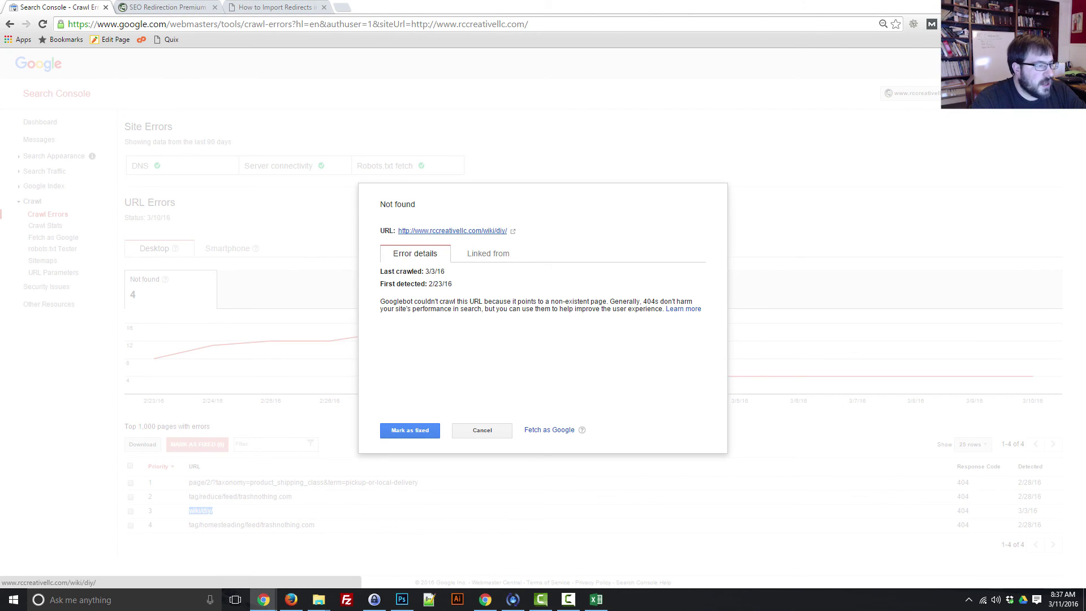
{"action": "left_click", "coordinate": [452, 231]}
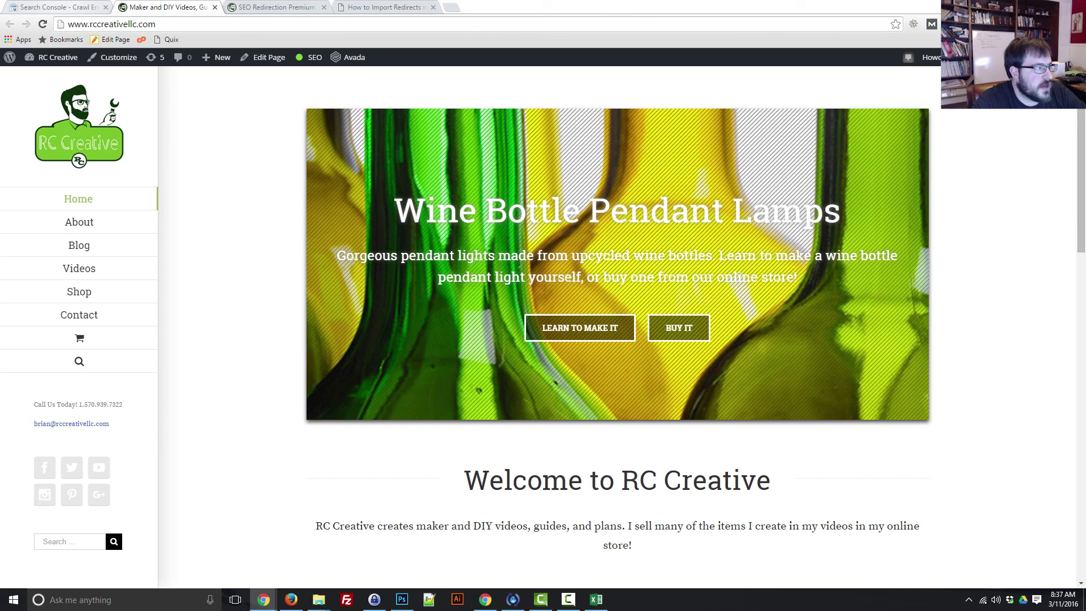
{"action": "left_click", "coordinate": [66, 7]}
{"action": "left_click", "coordinate": [283, 7]}
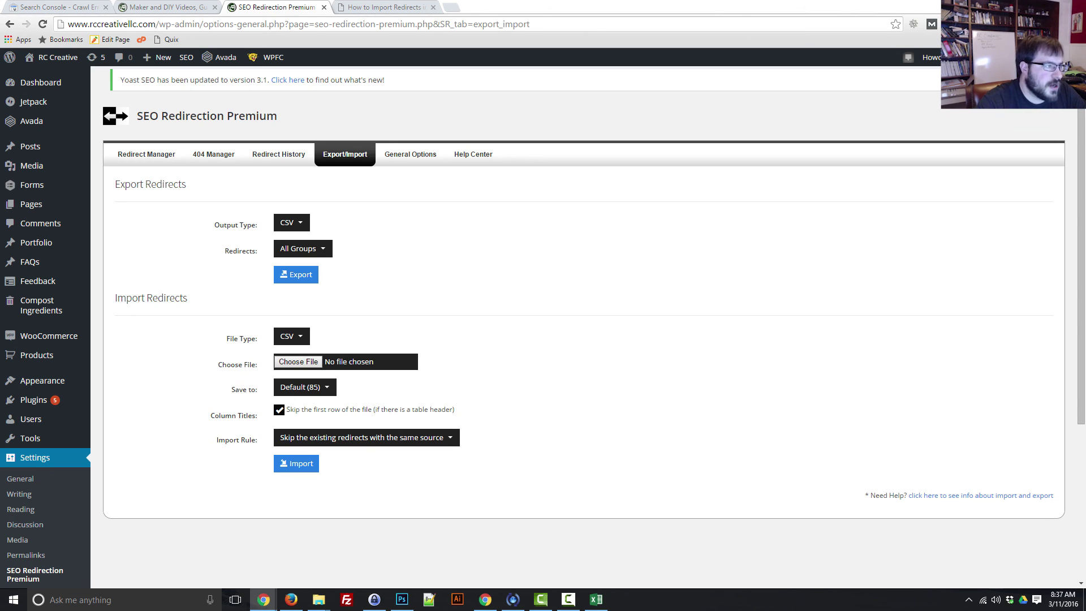
{"action": "left_click_drag", "start_coordinate": [277, 115], "coordinate": [136, 115]}
{"action": "left_click", "coordinate": [277, 116]}
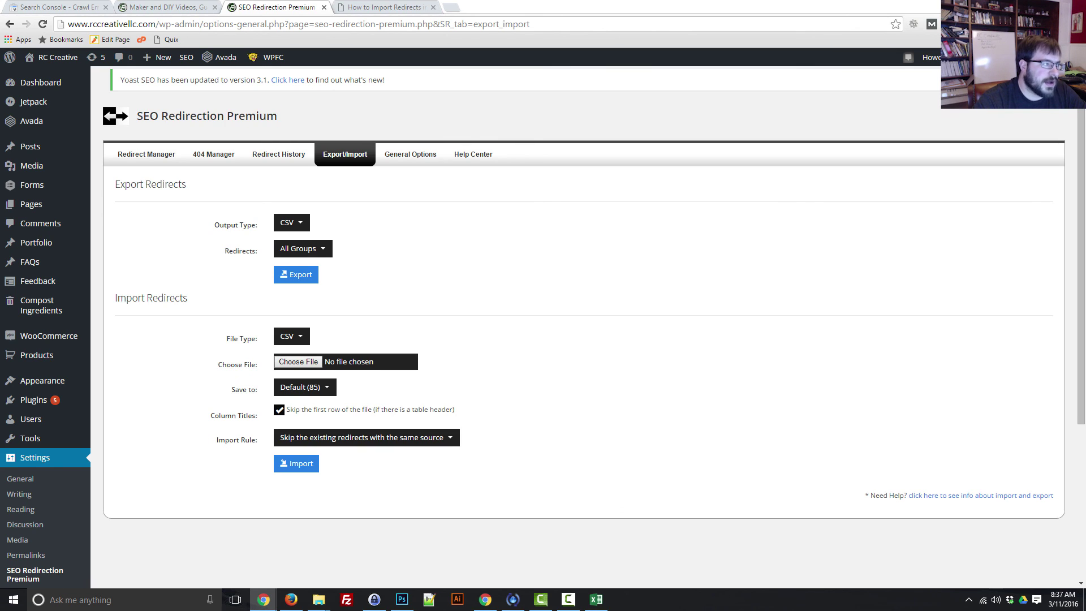
{"action": "left_click_drag", "start_coordinate": [277, 116], "coordinate": [137, 116]}
{"action": "left_click", "coordinate": [277, 116]}
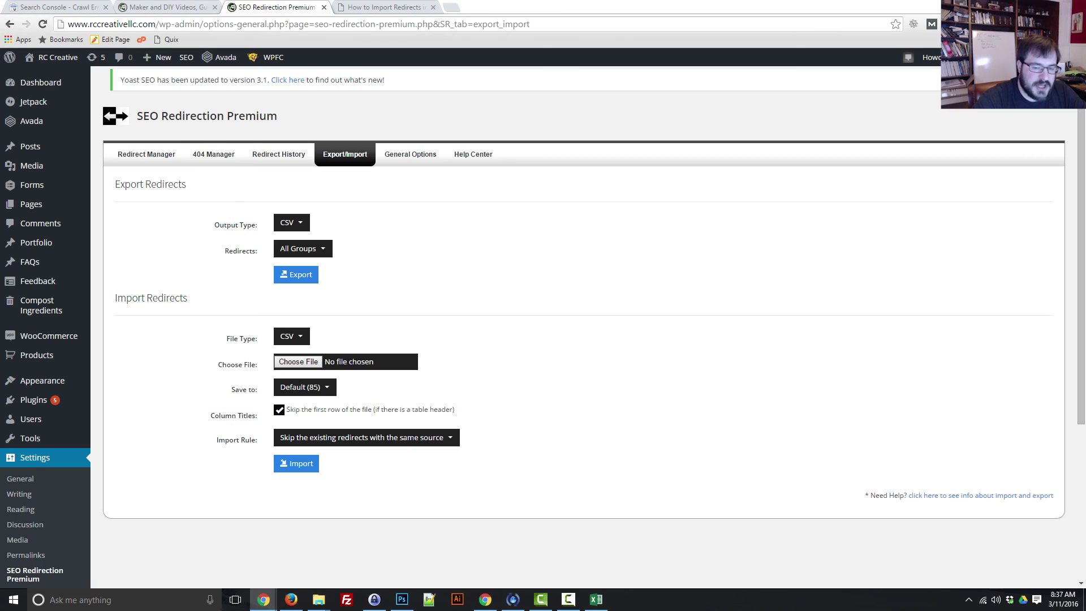